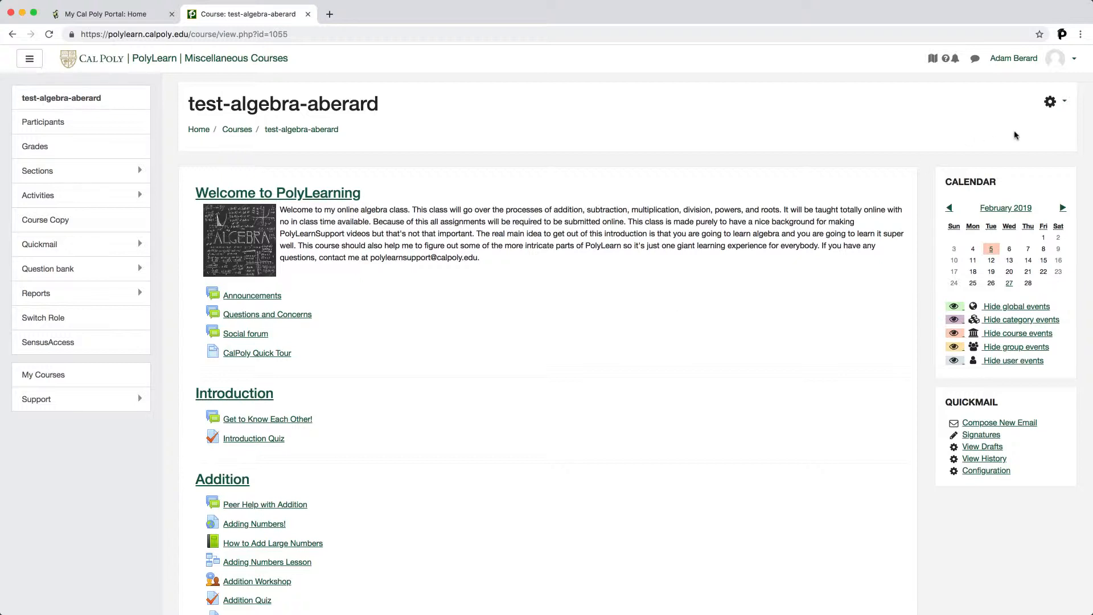
# - Turn on course editing and add an Assignment activity to the Introduction section
pyautogui.click(1051, 104)
pyautogui.click(1035, 147)
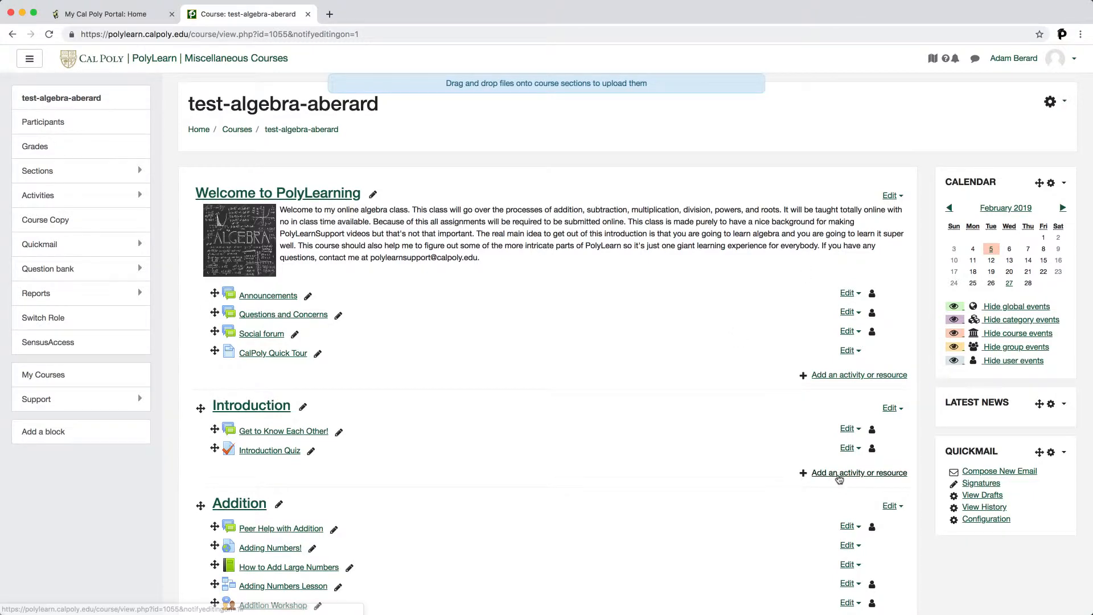
pyautogui.click(845, 477)
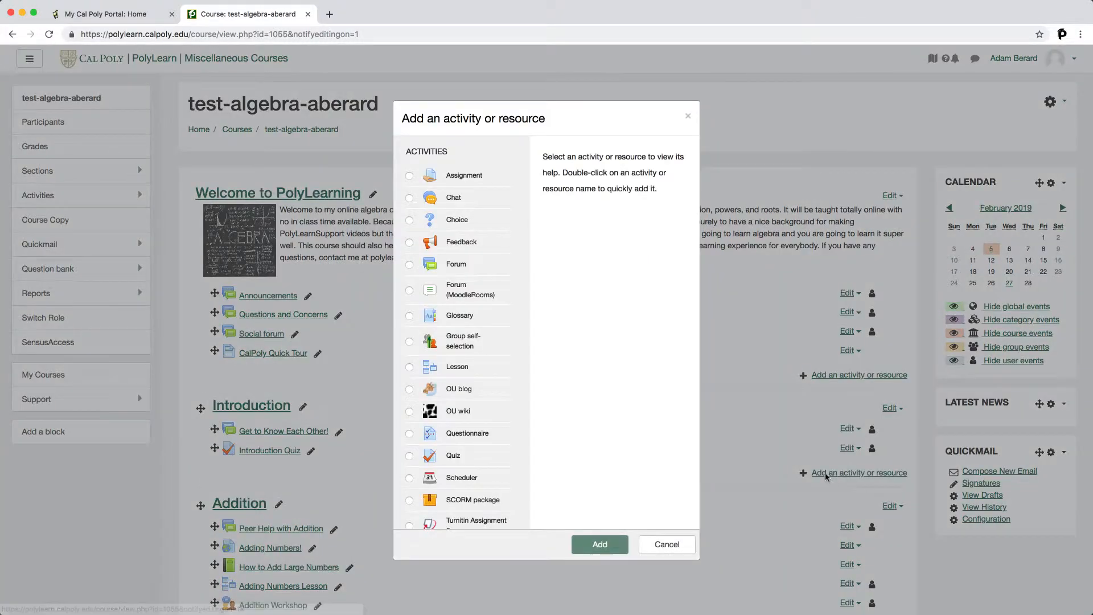
pyautogui.click(409, 175)
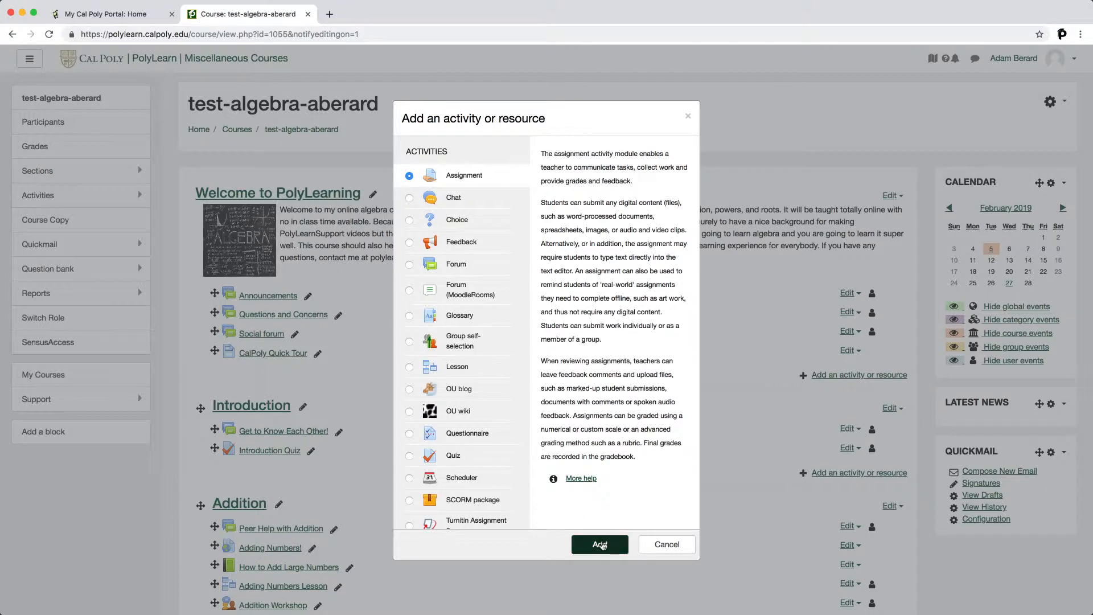
pyautogui.click(600, 542)
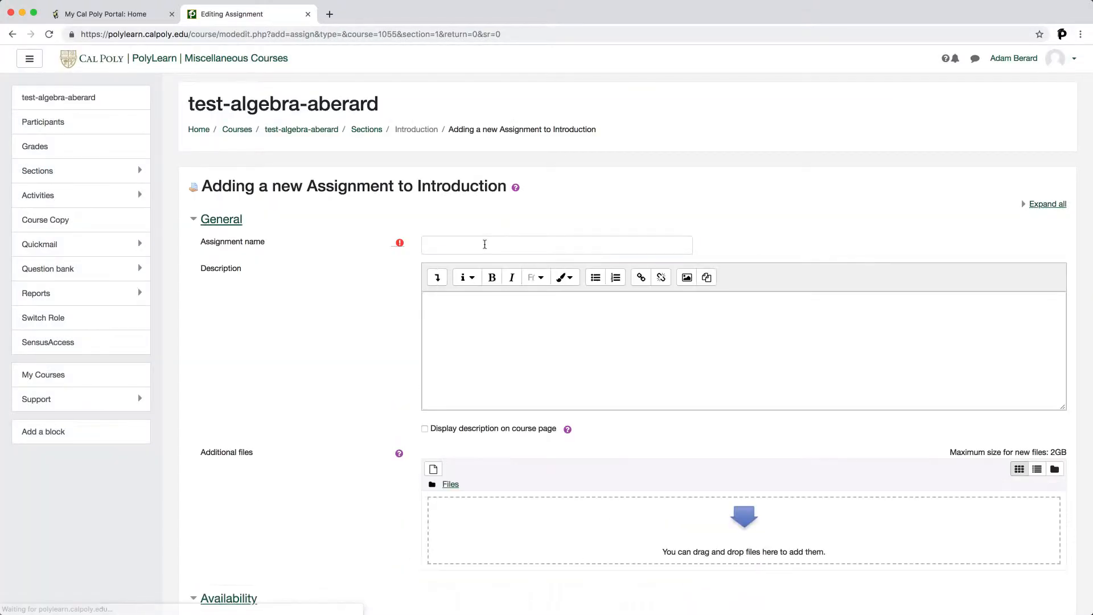
# - Name the assignment "Rubric Assignment" and enter "Description goes here..." as its description
pyautogui.click(483, 244)
pyautogui.write('Rubric As')
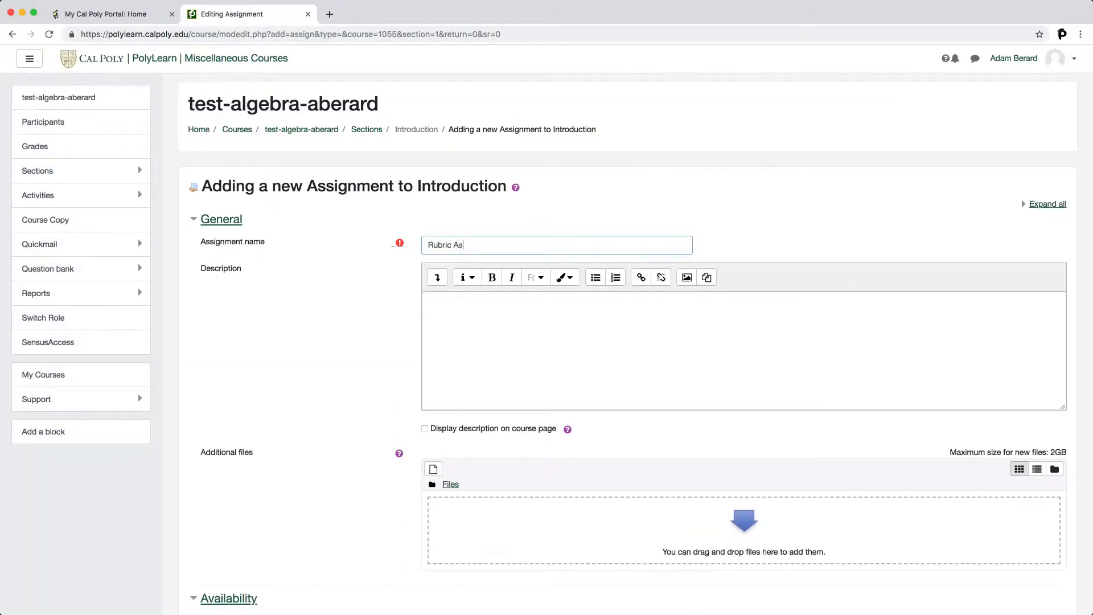
pyautogui.write('signment')
pyautogui.press('Tab')
pyautogui.write('D')
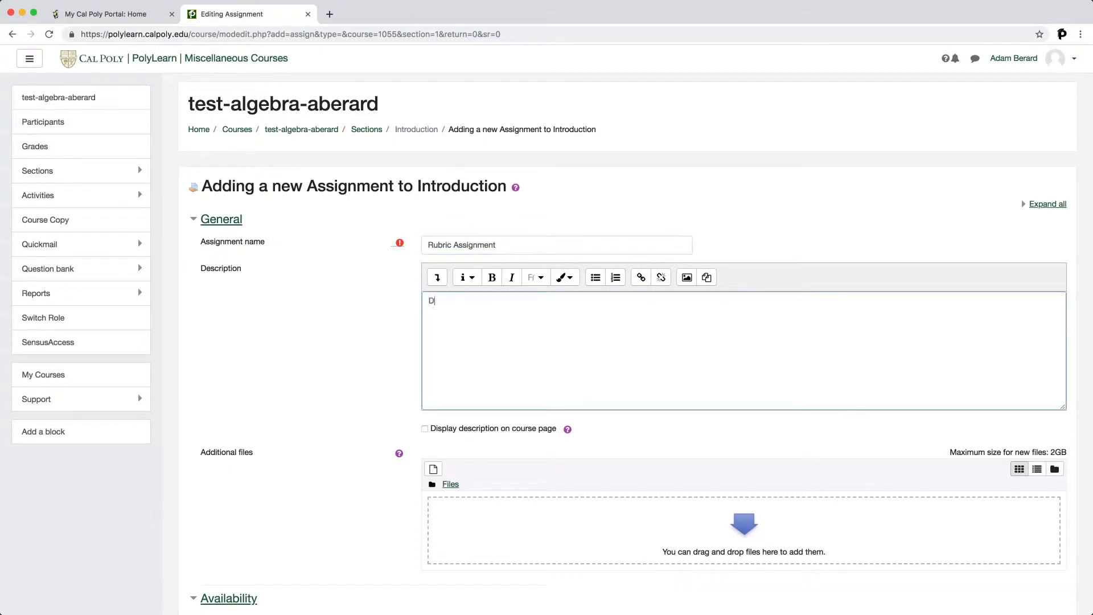
pyautogui.write('escription goes here...')
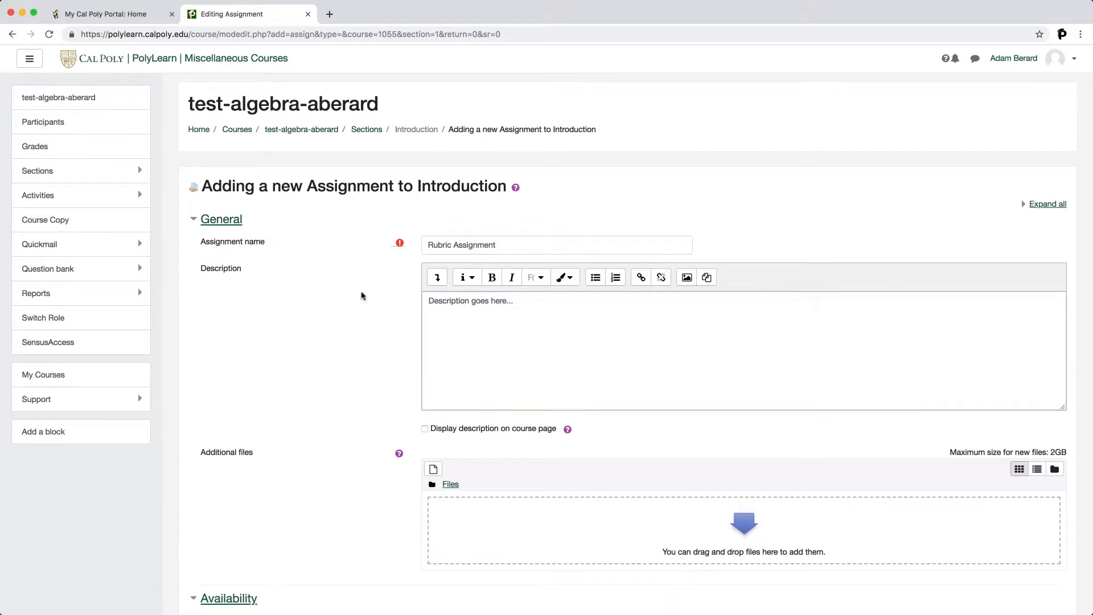
# - Set the assignment's grading method to Rubric, then save and display the assignment
pyautogui.scroll(-15, 361, 293)
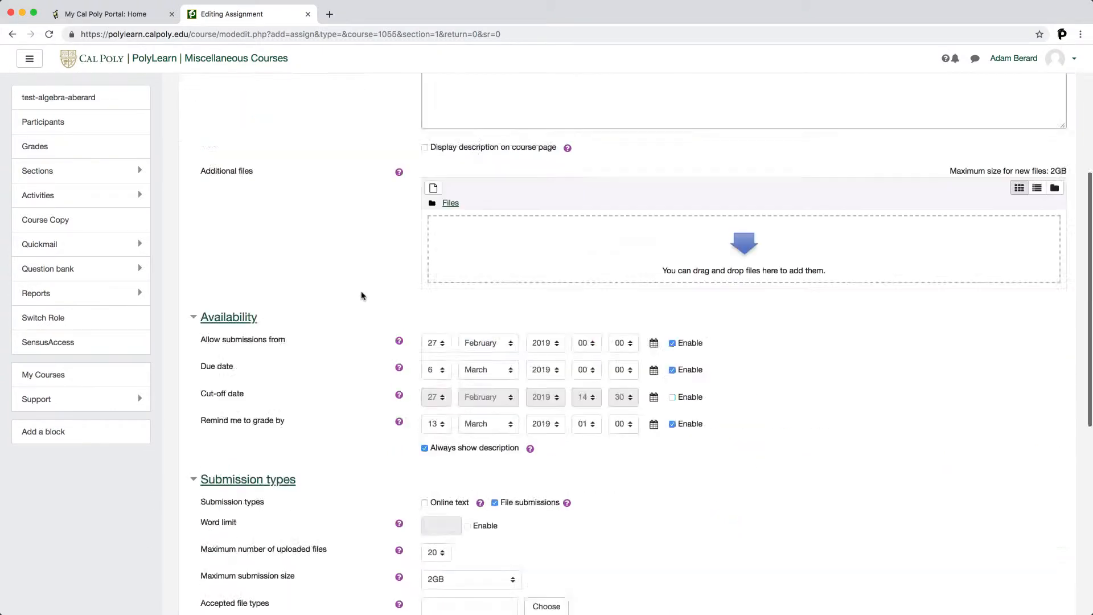
pyautogui.click(216, 346)
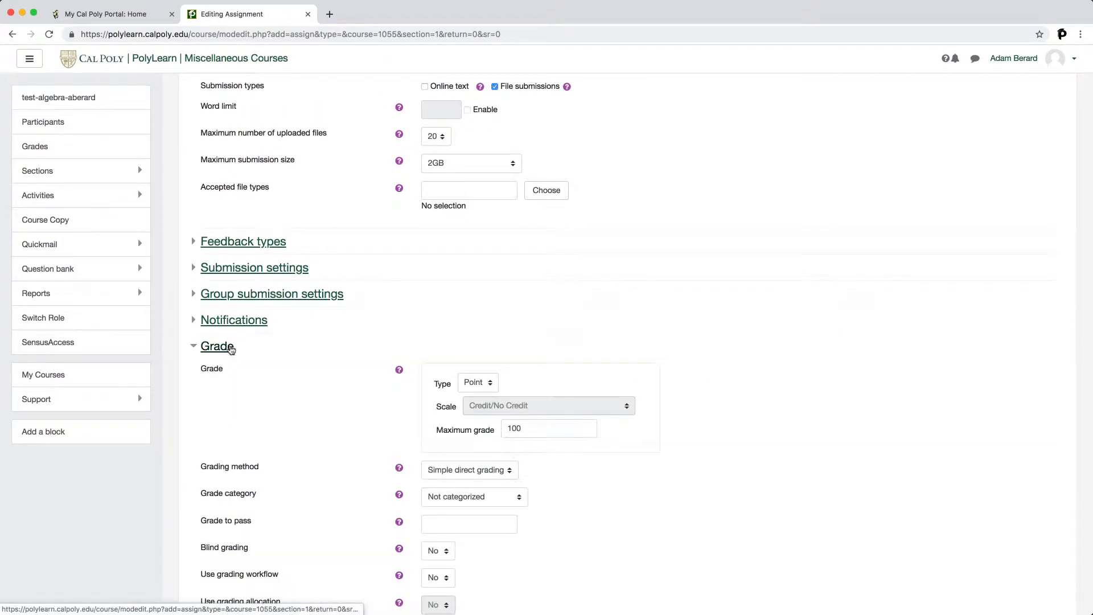
pyautogui.scroll(-3, 313, 385)
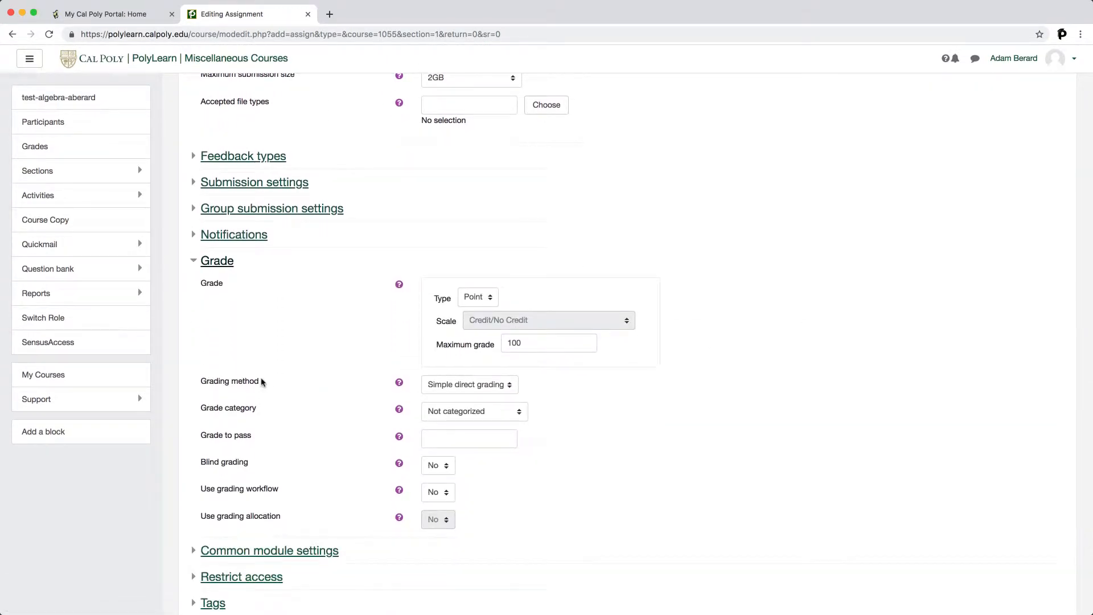
pyautogui.moveTo(262, 381); pyautogui.dragTo(196, 384)
pyautogui.click(417, 390)
pyautogui.click(459, 388)
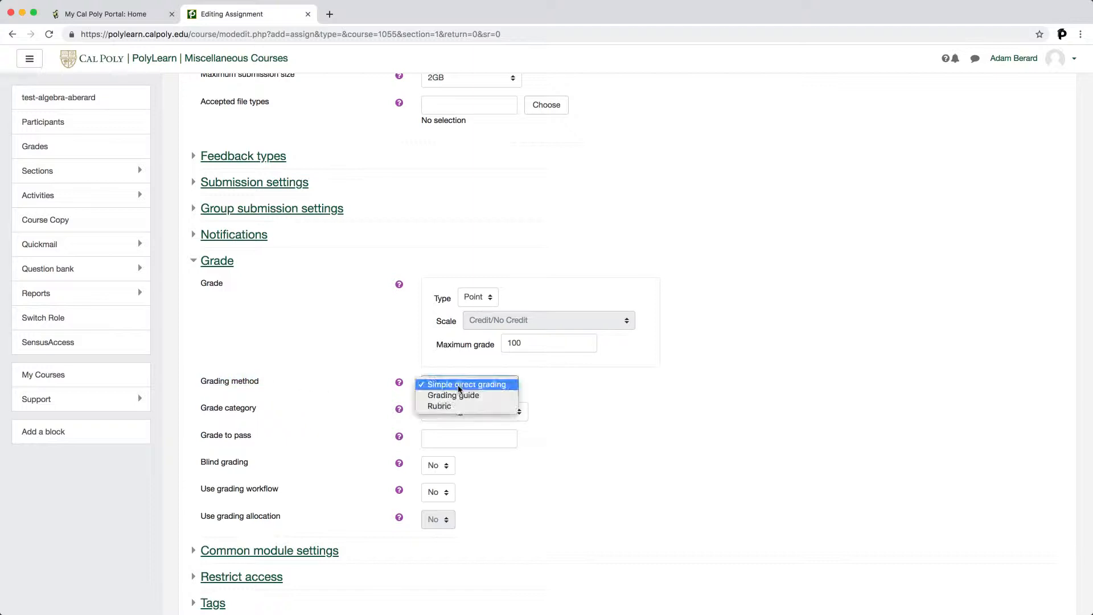
pyautogui.click(487, 408)
pyautogui.scroll(-5, 669, 429)
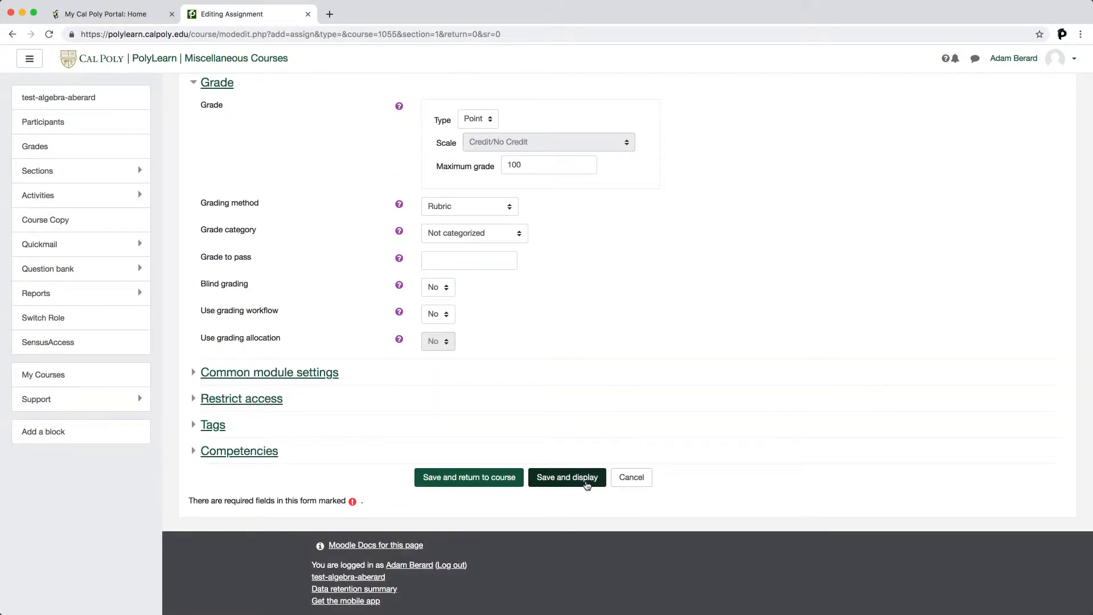
pyautogui.click(586, 484)
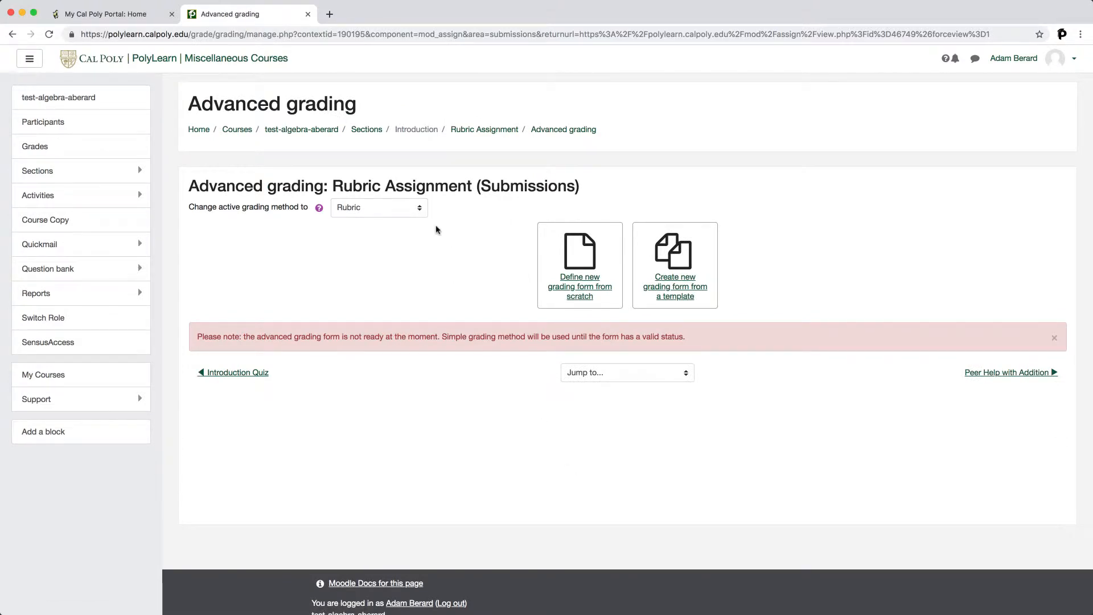
# - Define a new grading form from scratch, keeping Rubric as the active method, and name it "Rubric1"
pyautogui.click(414, 211)
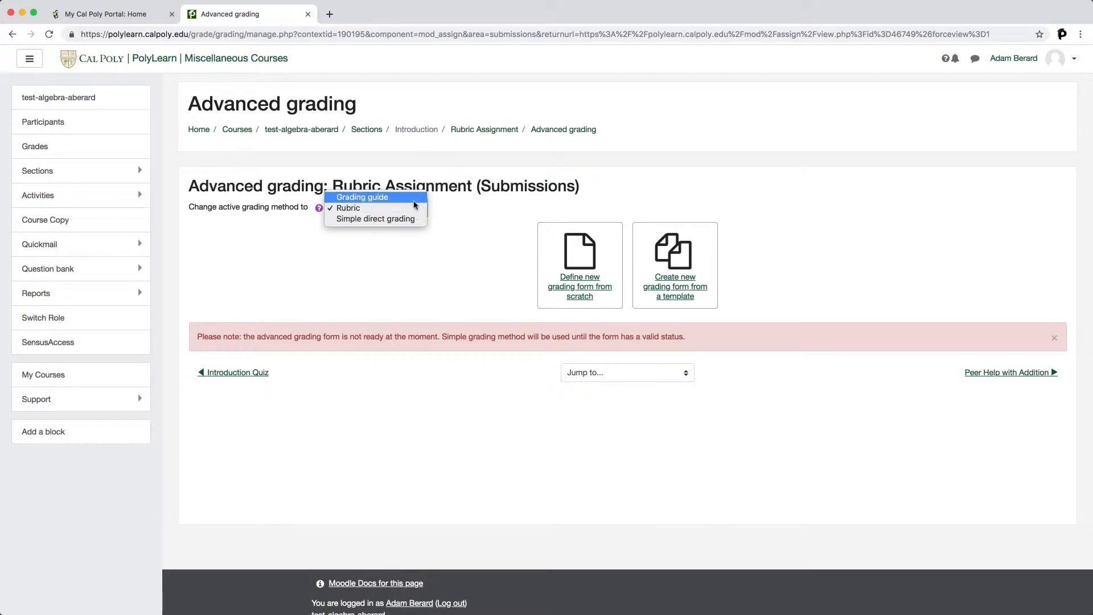
pyautogui.click(415, 242)
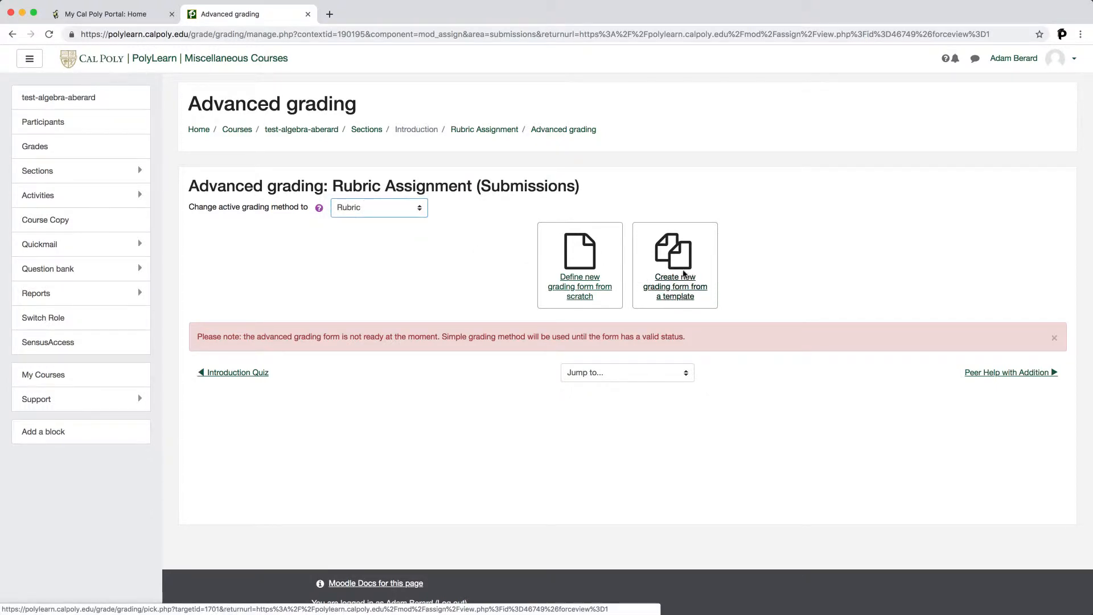
pyautogui.click(563, 286)
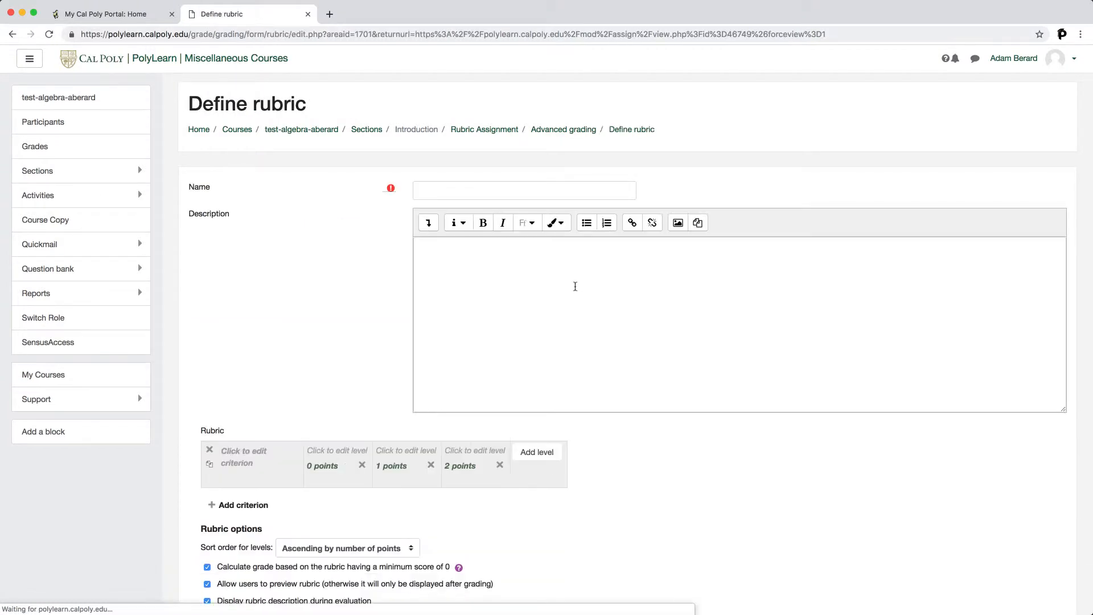
pyautogui.click(433, 196)
pyautogui.write('Rubric1')
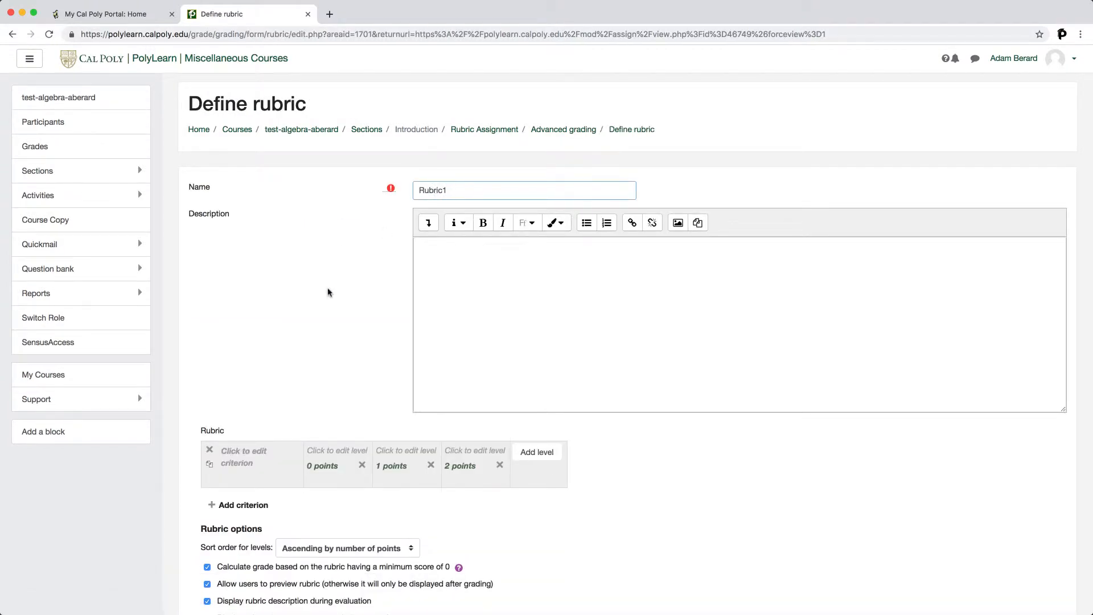
# - Name the rubric's first criterion "Formatting"
pyautogui.scroll(-5, 327, 291)
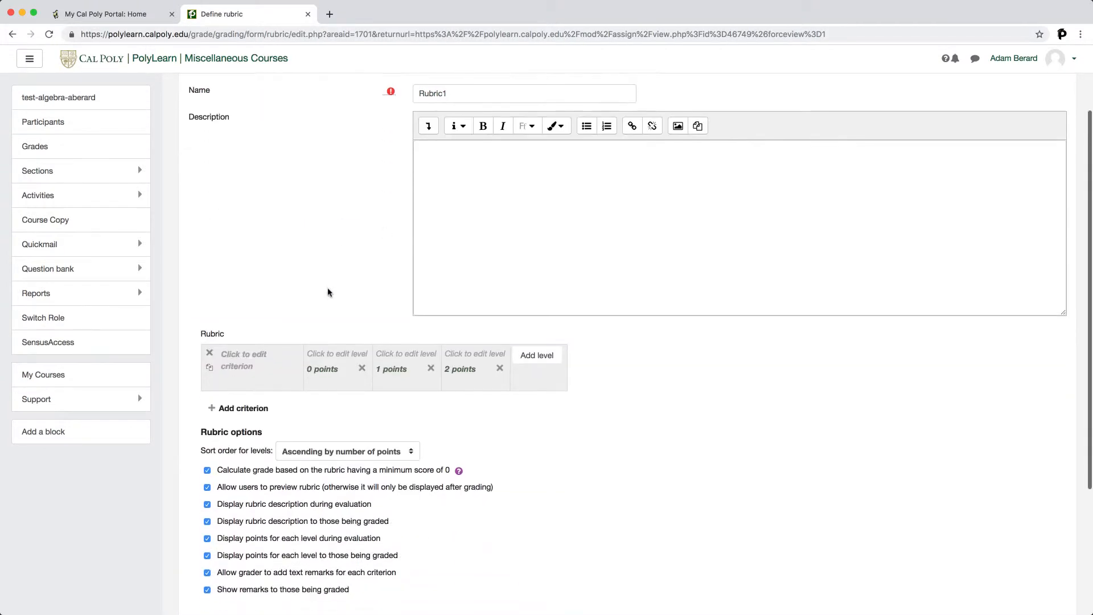
pyautogui.click(265, 330)
pyautogui.write('Formatting')
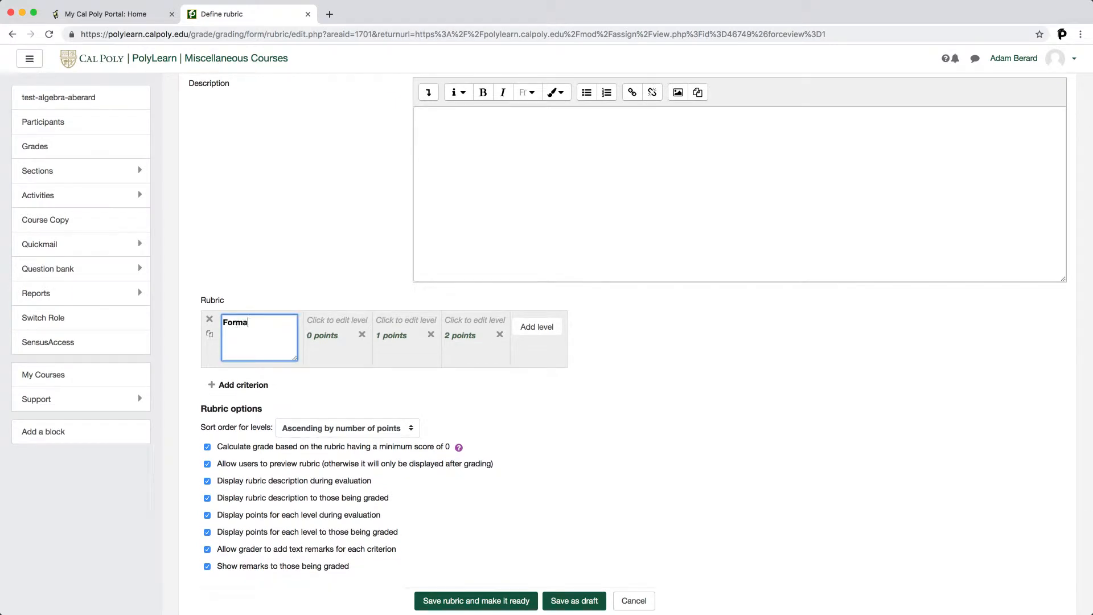
pyautogui.press('Tab')
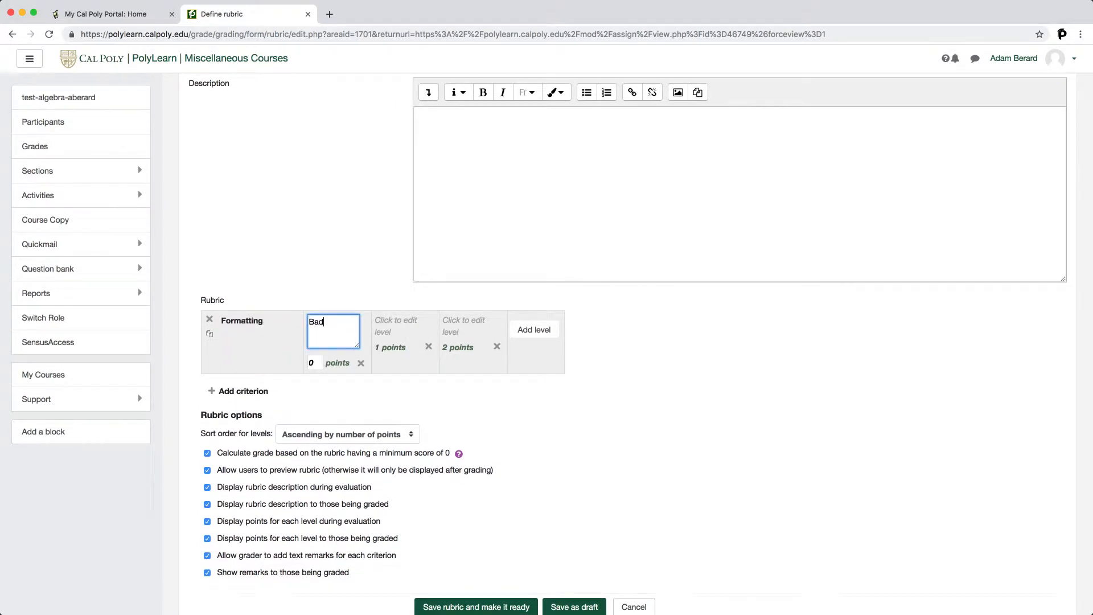
# - Label the three existing levels of the Formatting criterion Bad, Okay and Good, leaving their points as they are
pyautogui.write('Bad')
pyautogui.press('Tab')
pyautogui.press('Tab')
pyautogui.press('Tab')
pyautogui.write('Okay')
pyautogui.press('Tab')
pyautogui.press('Tab')
pyautogui.press('Tab')
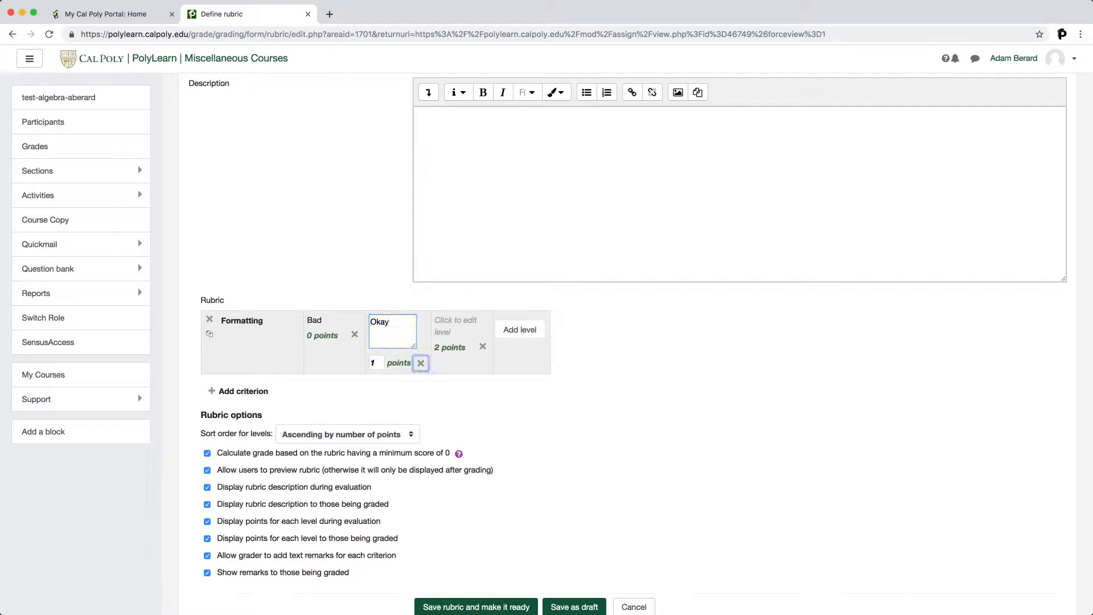
pyautogui.write('Good')
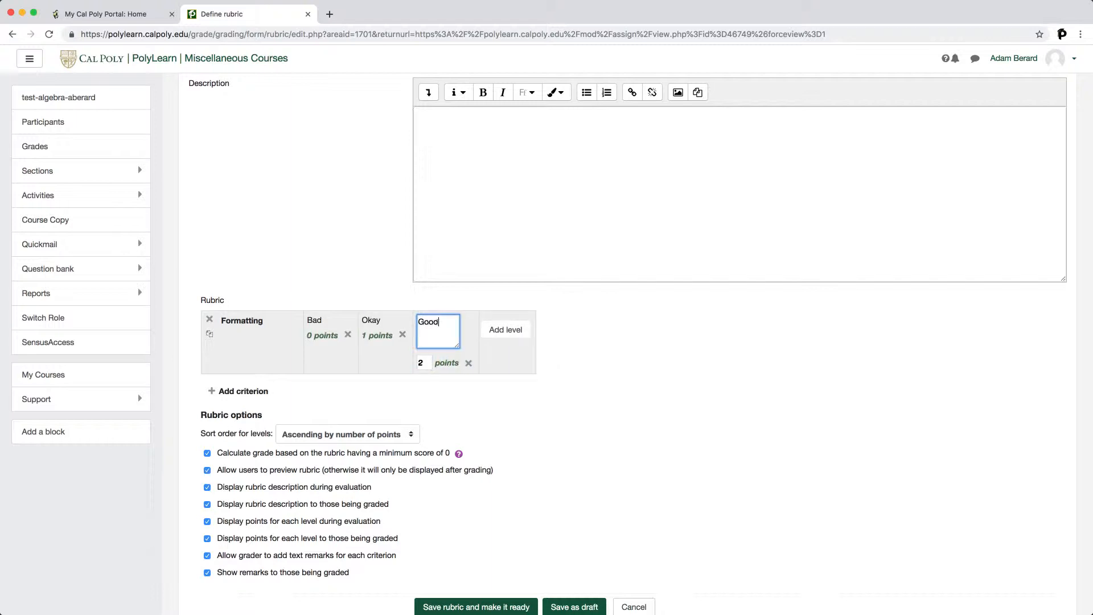
pyautogui.write('d')
pyautogui.press('Tab')
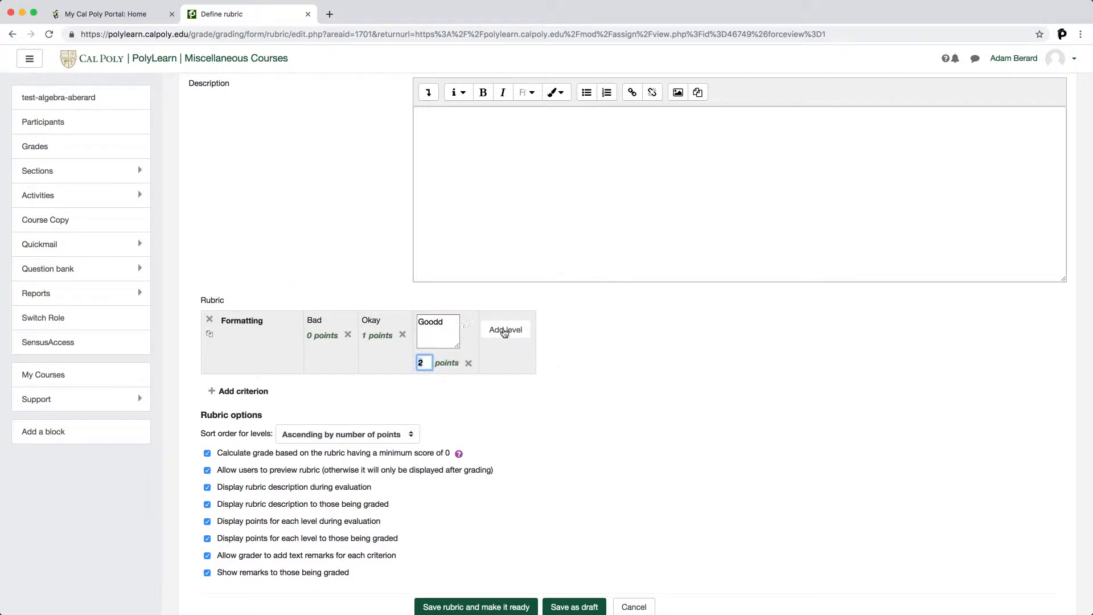
# - Add a fourth level labelled "Great" to the Formatting criterion
pyautogui.click(505, 332)
pyautogui.write('Gr')
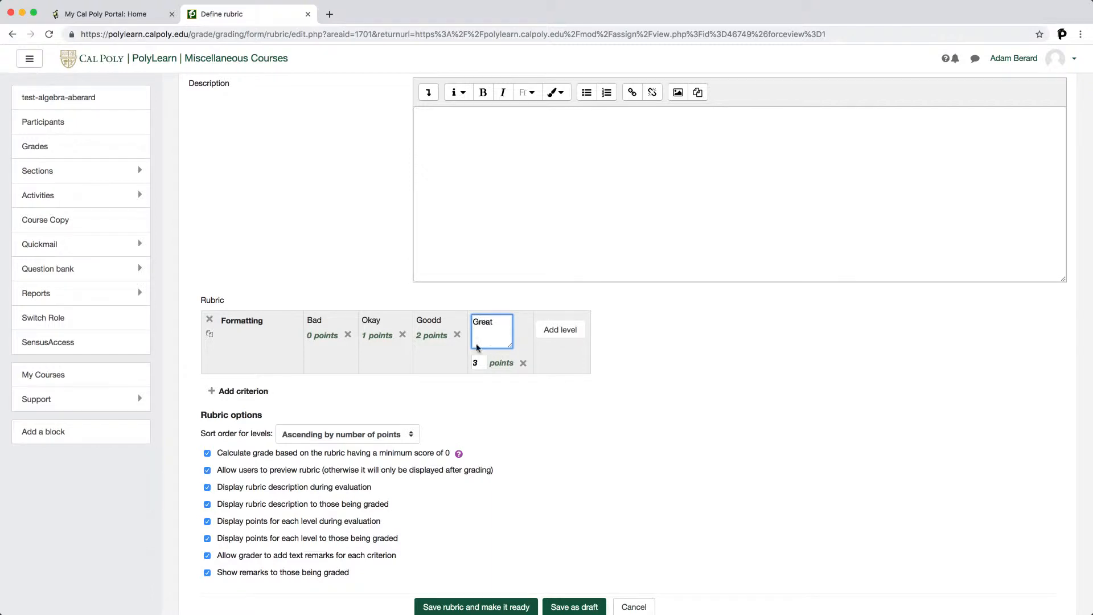
pyautogui.write('eat')
# - Correct the third Formatting level's label to "Good" and set its value to 1.5 points
pyautogui.click(434, 321)
pyautogui.press('BackSpace')
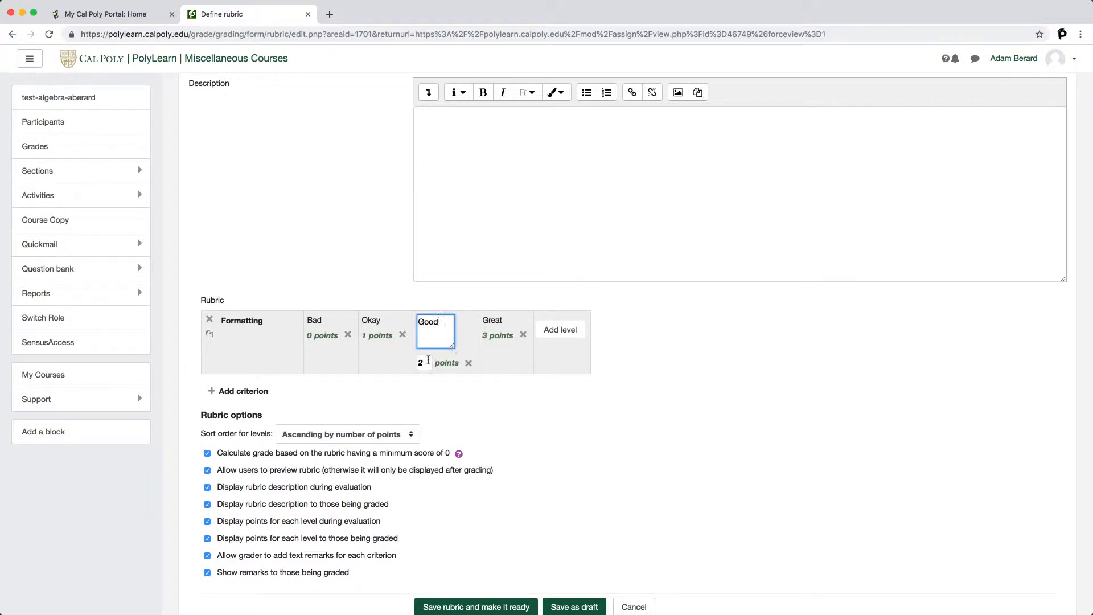
pyautogui.click(428, 360)
pyautogui.press('Return')
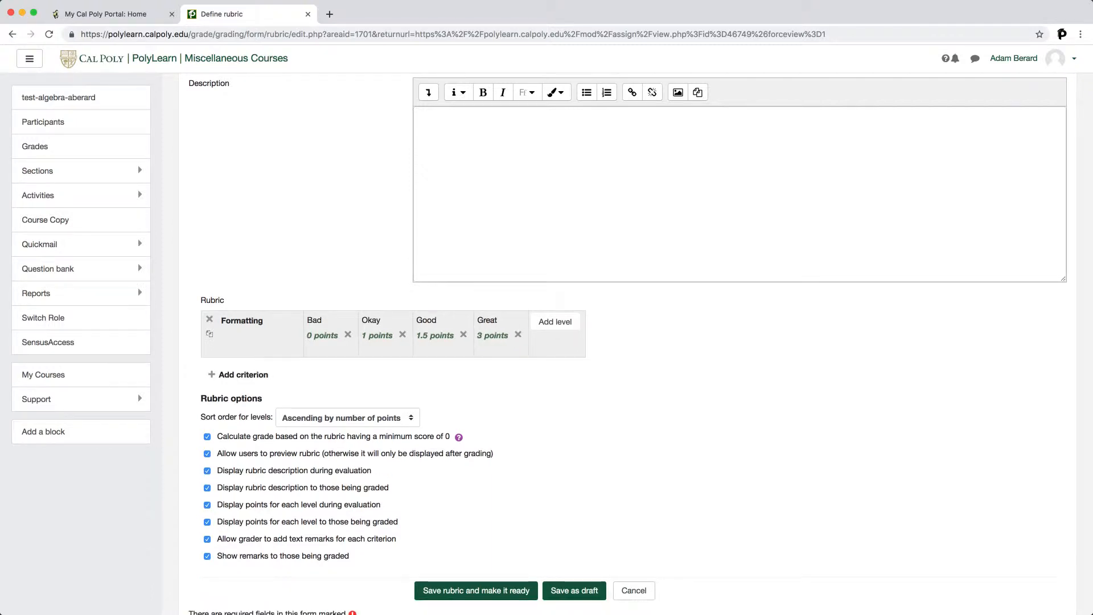
# - Add a second criterion named "Word Count" to the rubric
pyautogui.click(220, 382)
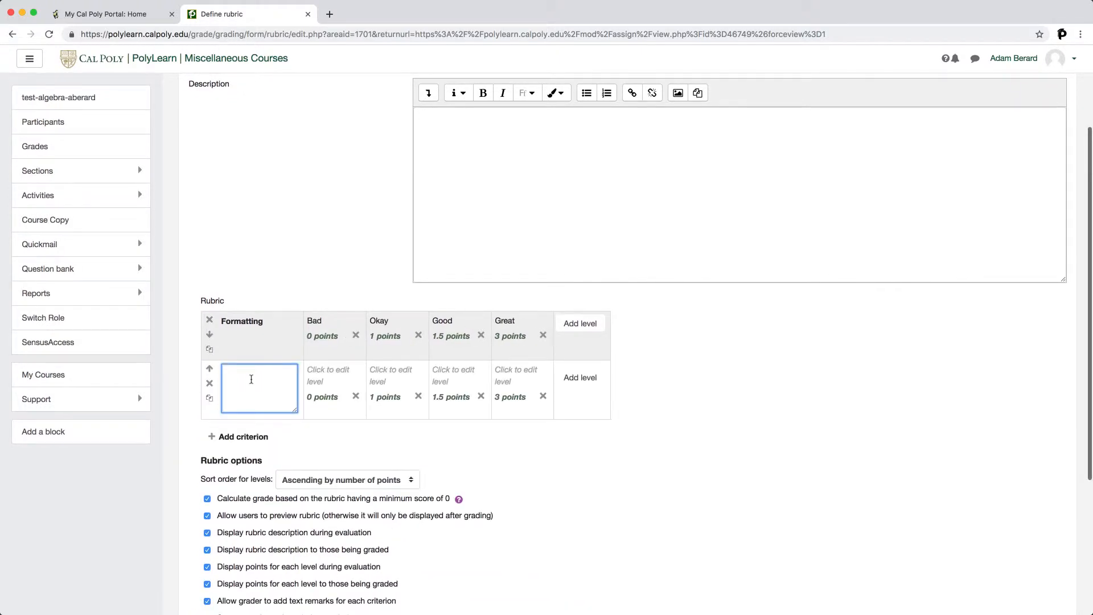
pyautogui.write('Word Count')
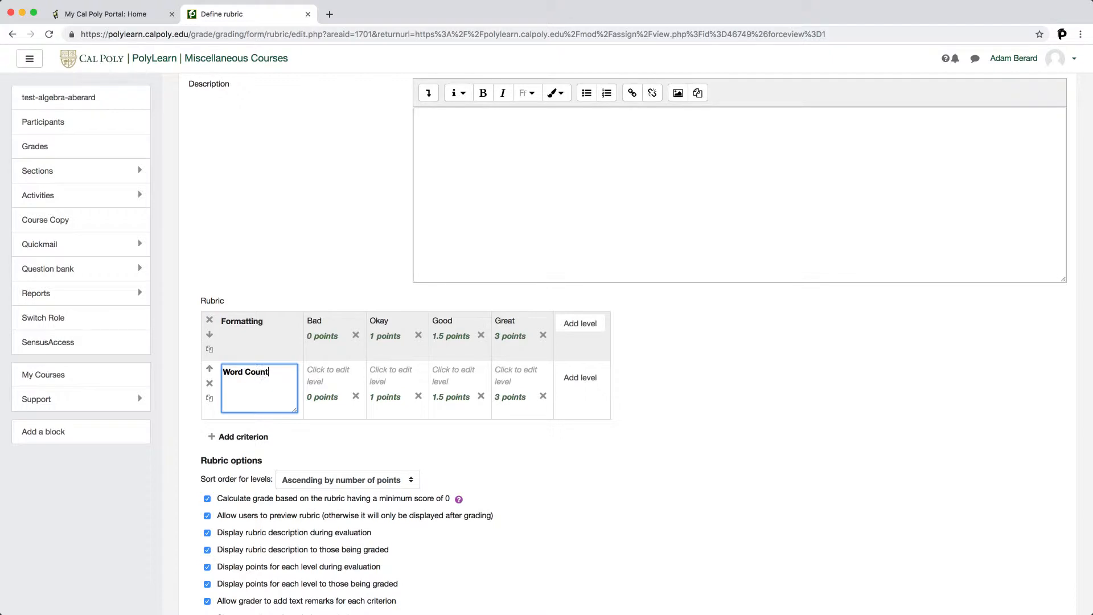
pyautogui.click(707, 397)
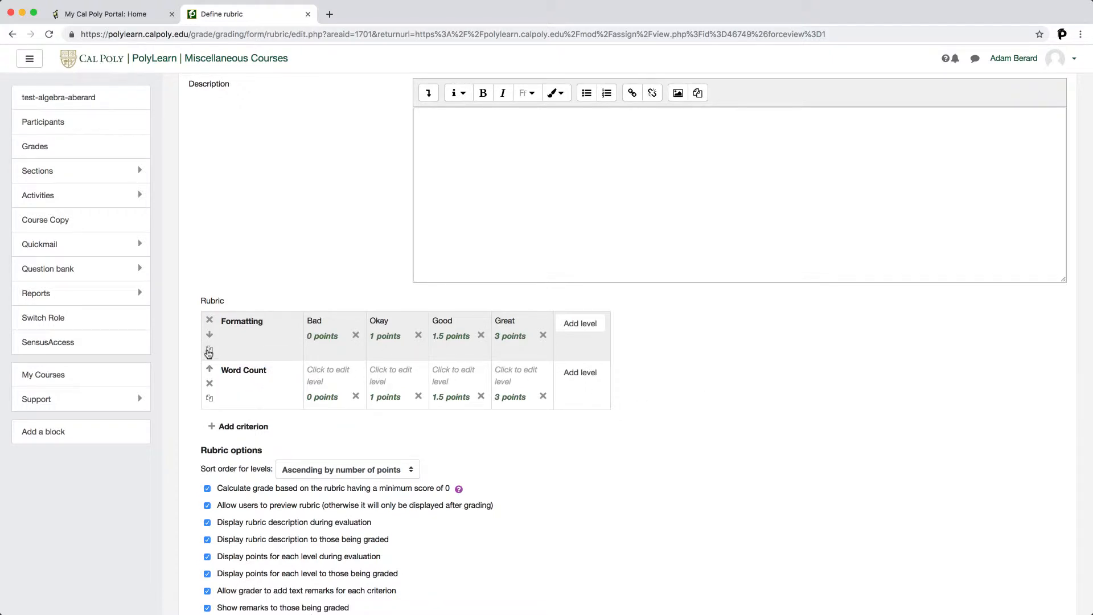
# - Duplicate the Formatting criterion and move the copy above Word Count
pyautogui.click(210, 350)
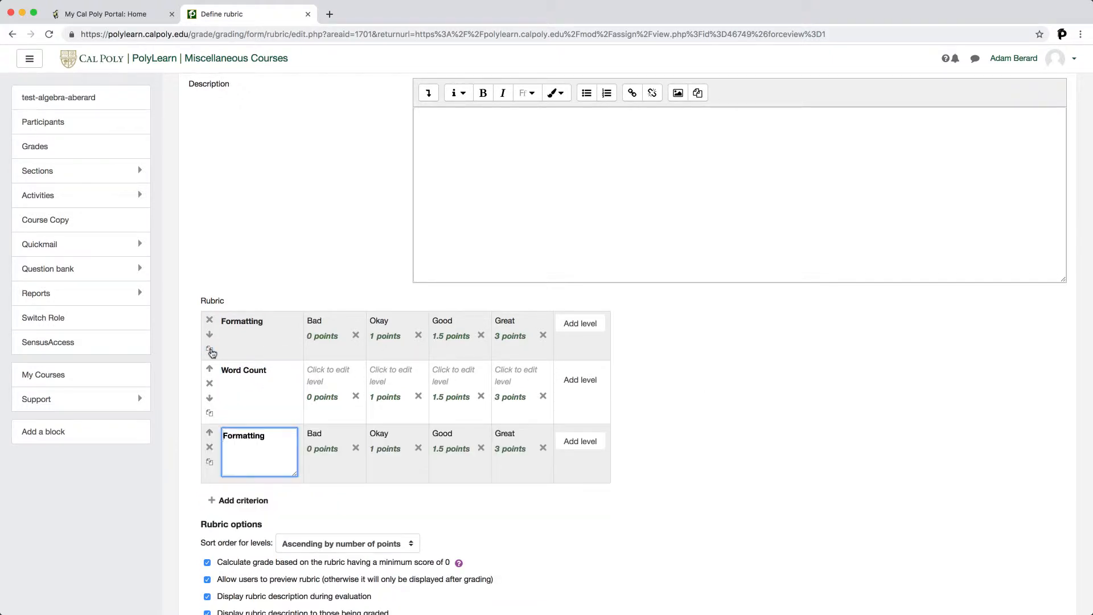
pyautogui.click(606, 508)
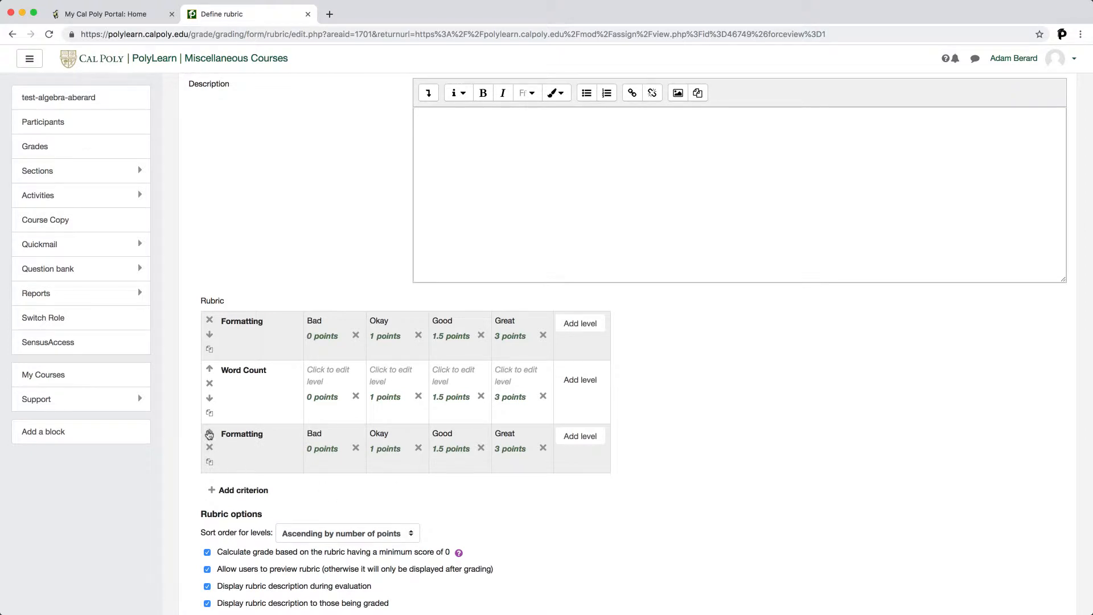
pyautogui.click(210, 434)
# - Delete the duplicated Formatting criterion and confirm the deletion
pyautogui.click(212, 384)
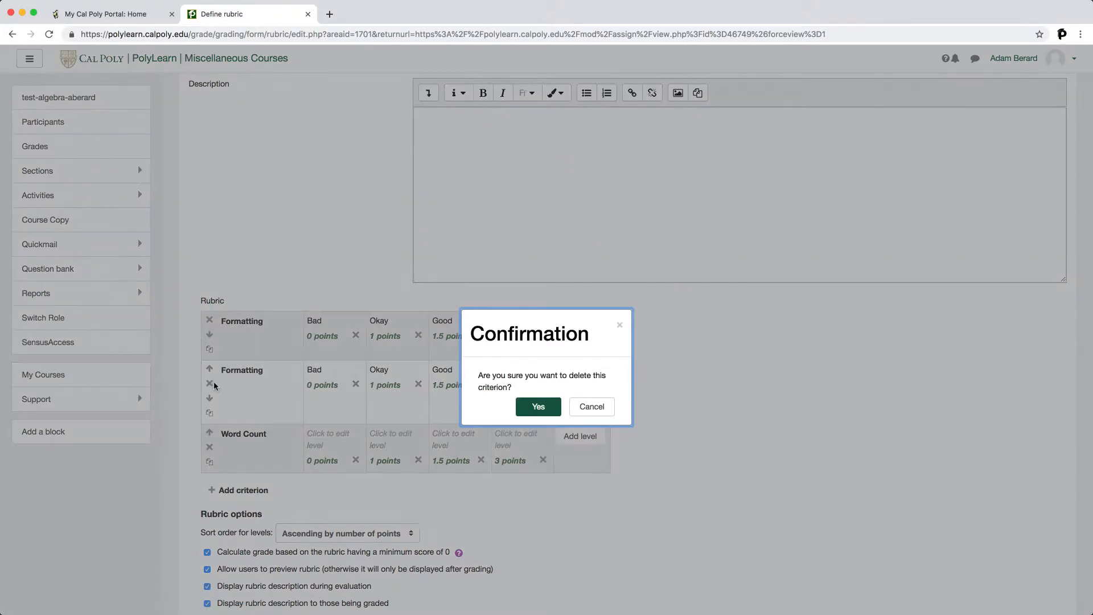
pyautogui.press('Return')
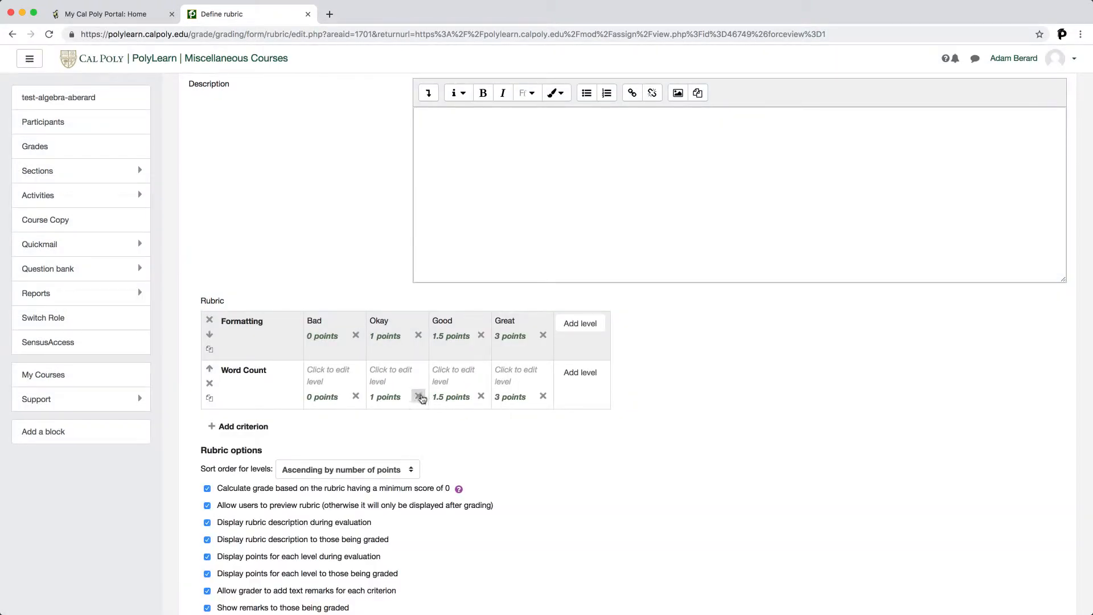
# - Delete the 1-point and 1.5-point levels from the Word Count criterion
pyautogui.click(420, 396)
pyautogui.click(537, 406)
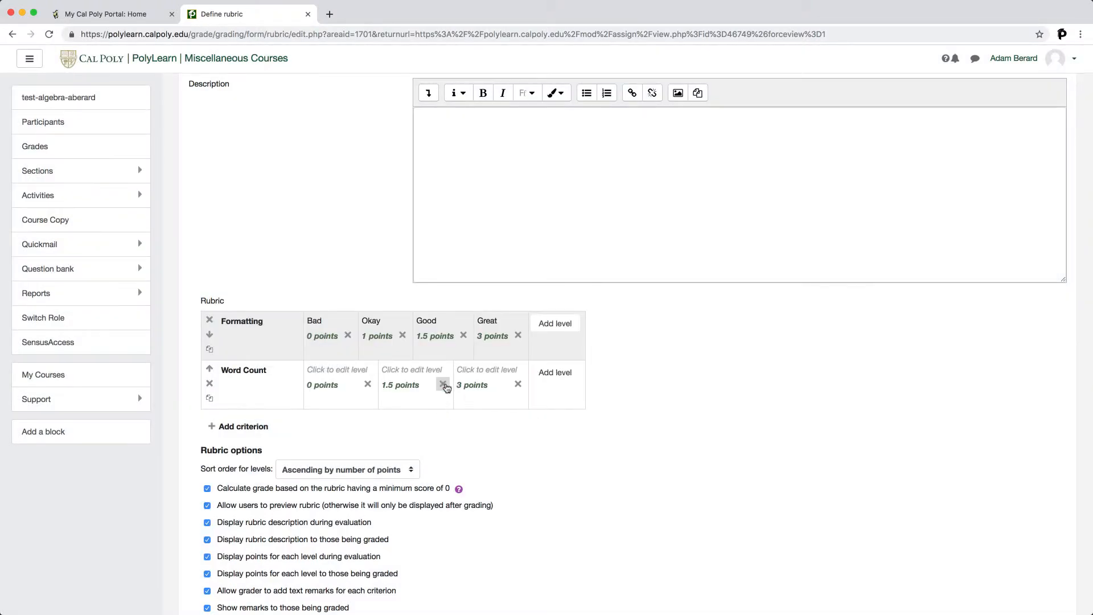
pyautogui.click(442, 384)
pyautogui.click(537, 406)
# - Label the Word Count levels "No" for 0 points and "Yes" for 3 points, and save the rubric as ready for use
pyautogui.click(335, 375)
pyautogui.write('N')
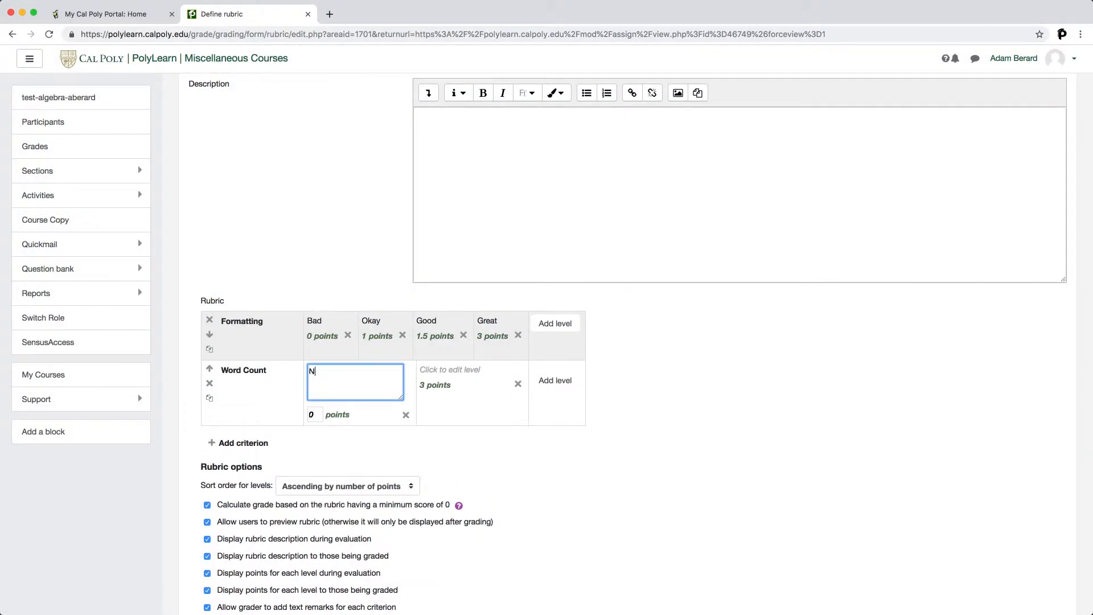
pyautogui.write('o')
pyautogui.press('Tab')
pyautogui.press('Tab')
pyautogui.press('Tab')
pyautogui.write('Yes')
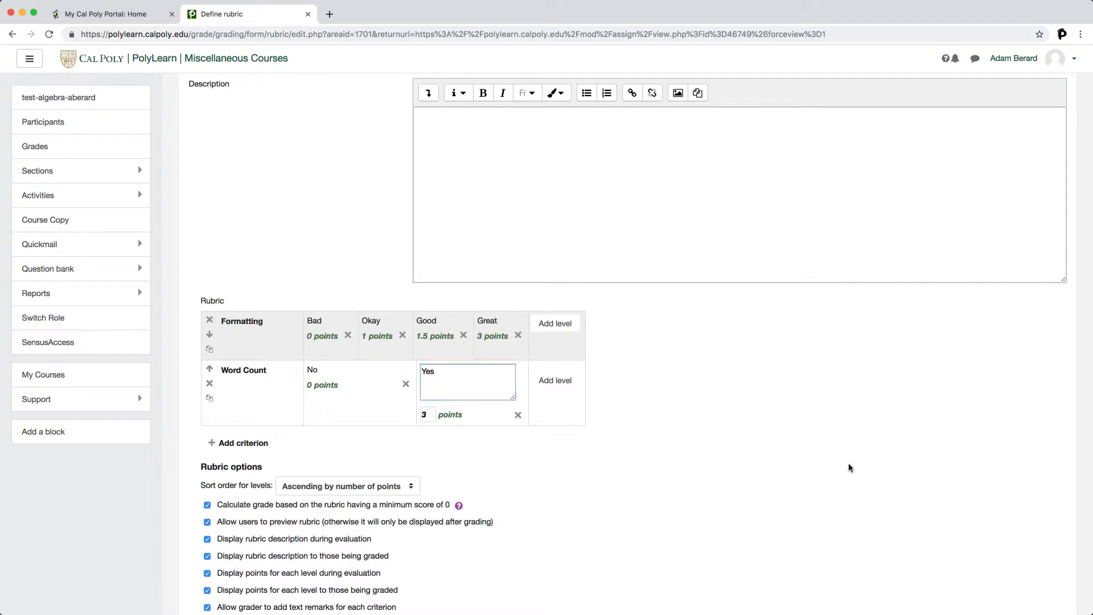
pyautogui.click(653, 436)
pyautogui.scroll(-2, 652, 435)
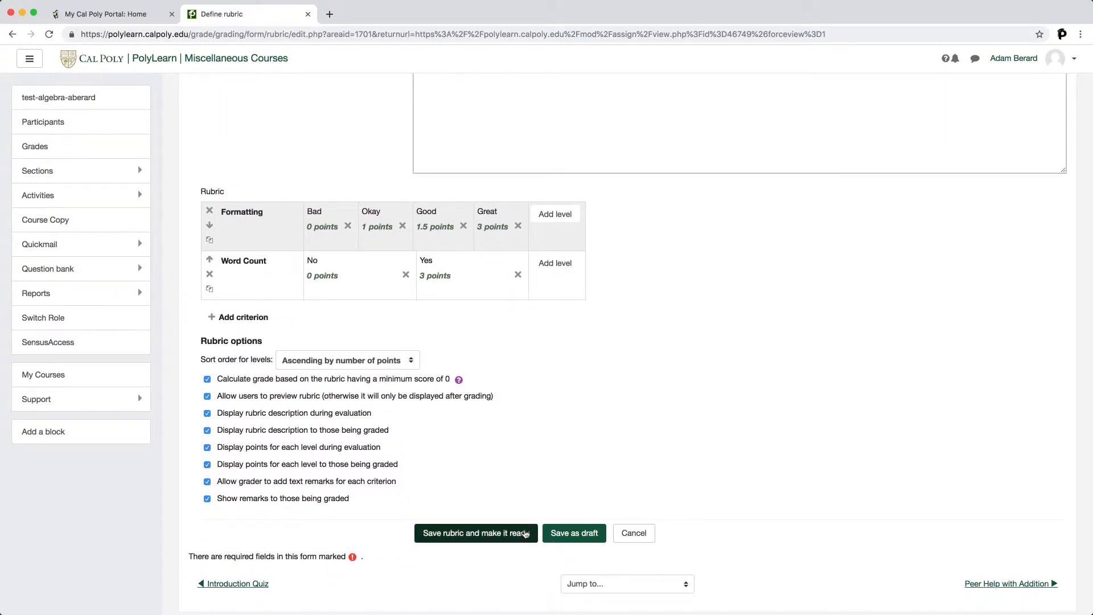
pyautogui.click(524, 534)
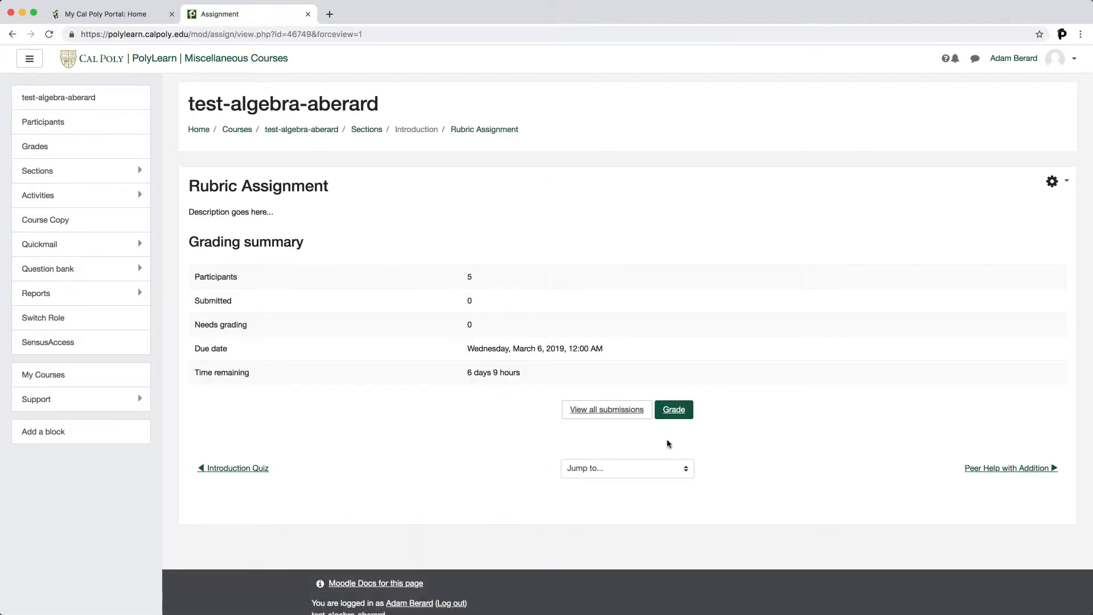
# - Open the first student's grading form in expanded view and rate Formatting as Okay and Word Count as Yes
pyautogui.click(674, 417)
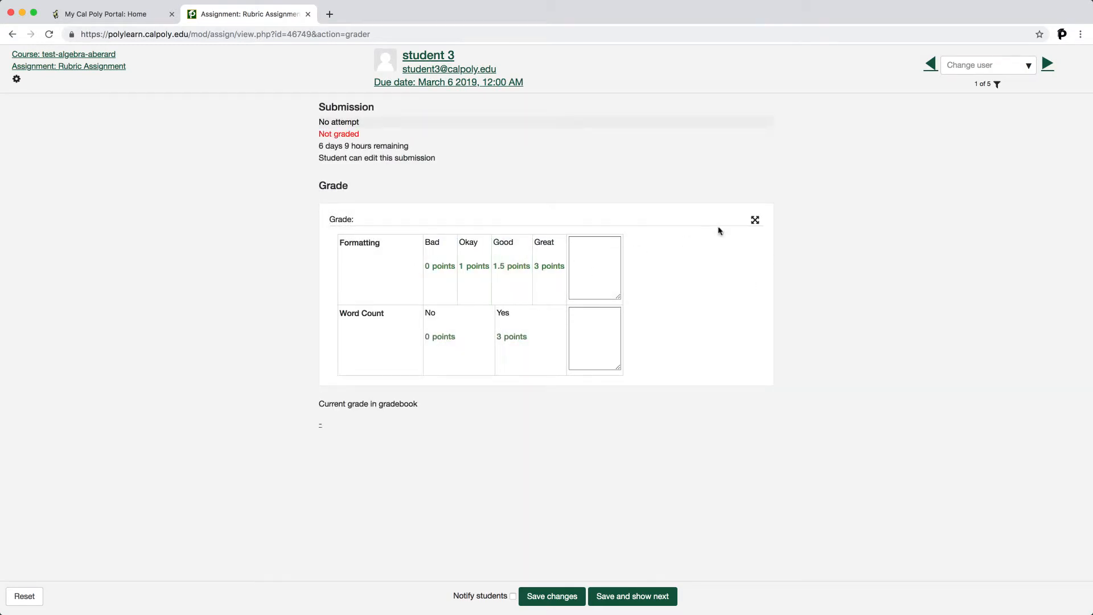
pyautogui.click(754, 220)
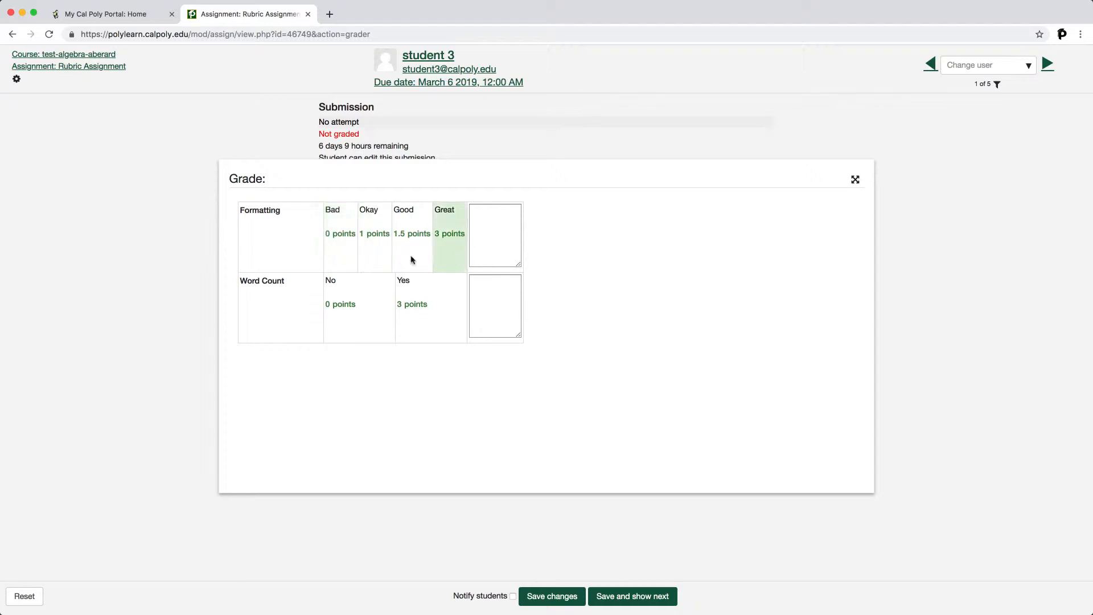
pyautogui.click(377, 256)
pyautogui.click(446, 283)
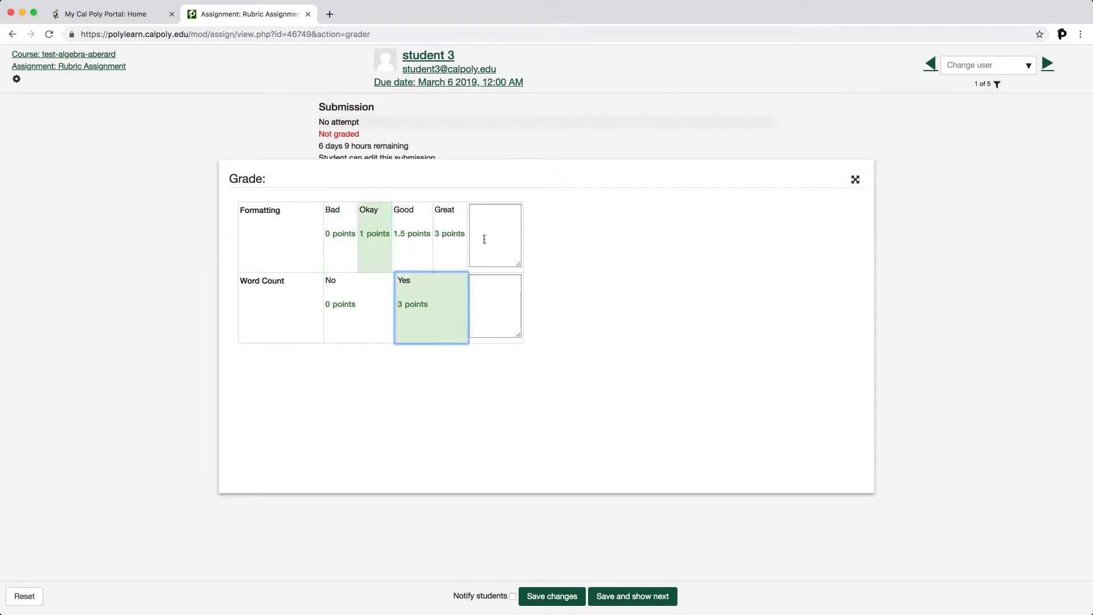
# - Enter the remark "Okay" for the Formatting criterion and add a short remark for Word Count
pyautogui.click(491, 233)
pyautogui.write('Okay')
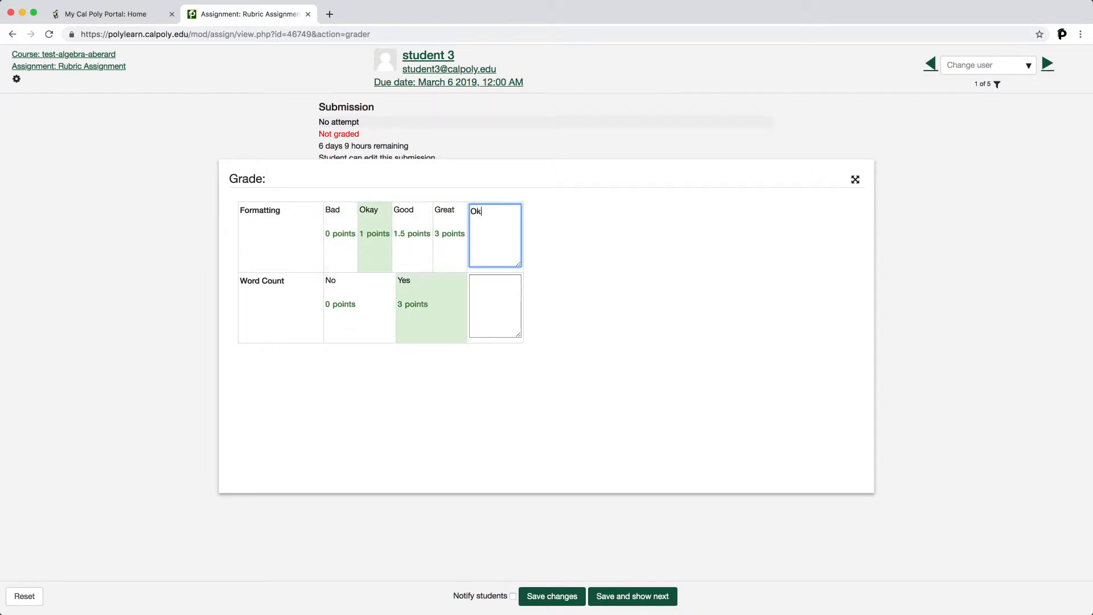
pyautogui.press('Tab')
pyautogui.press('Tab')
pyautogui.press('Tab')
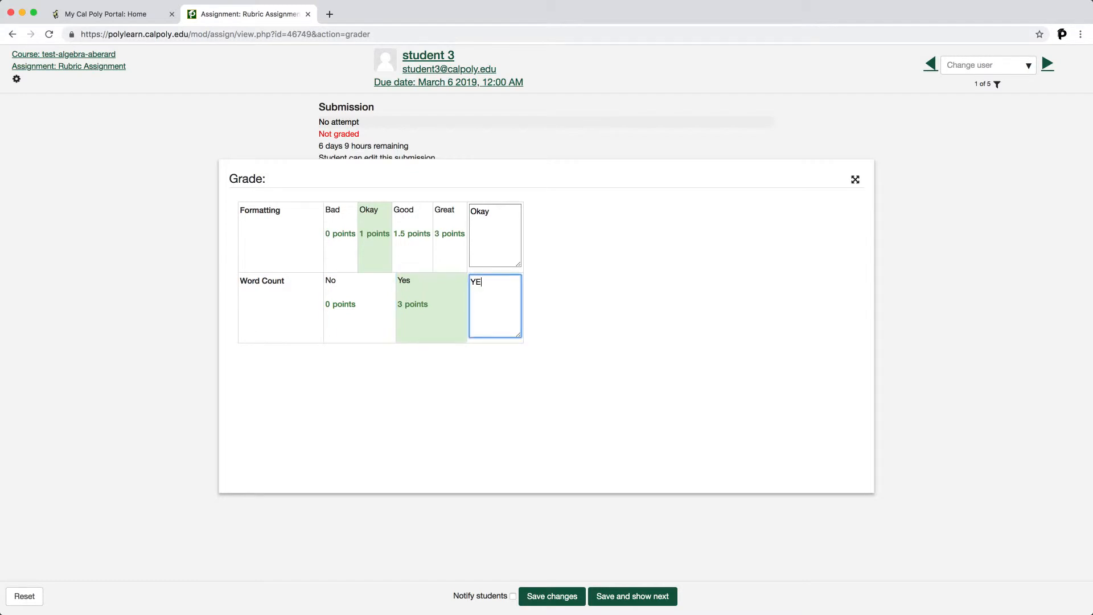
pyautogui.click(698, 559)
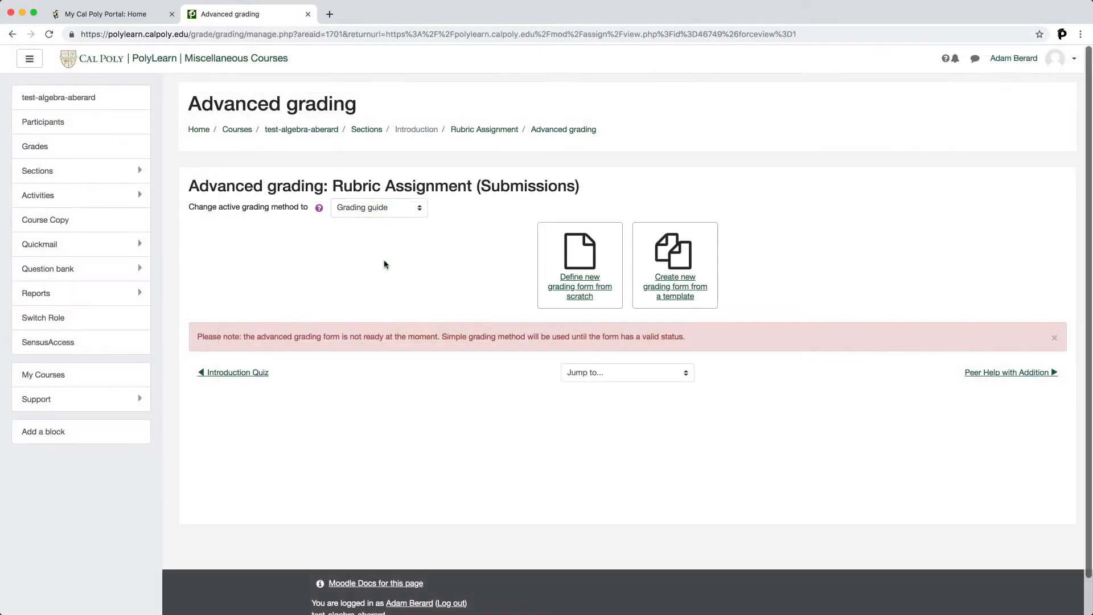
# - Keep Grading guide as the active method and start a new form from scratch named "Guide" with the description "Description"
pyautogui.click(418, 210)
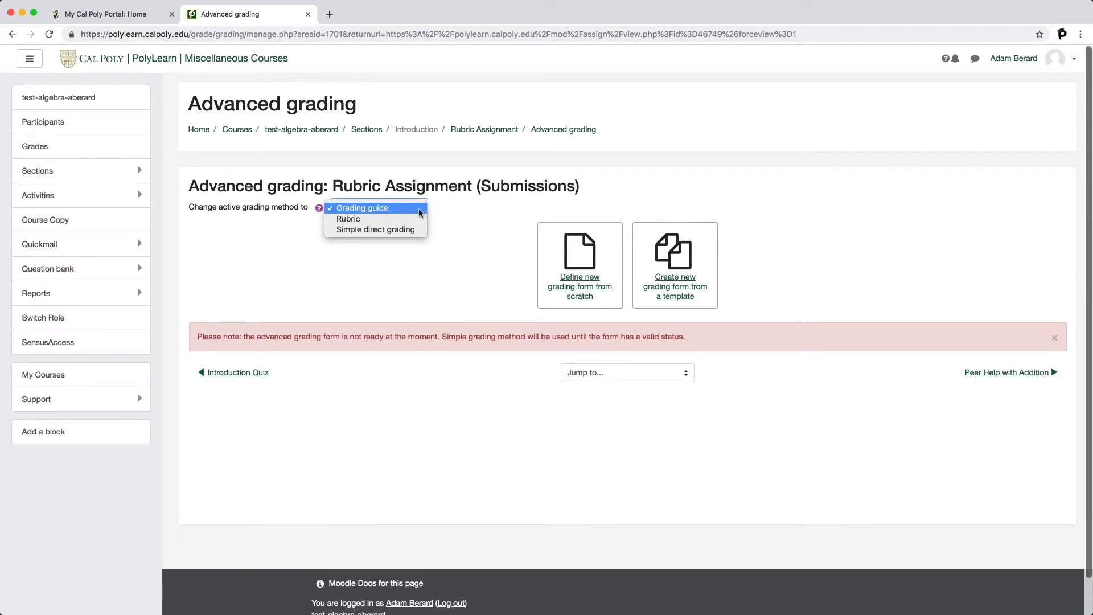
pyautogui.click(419, 211)
pyautogui.click(580, 294)
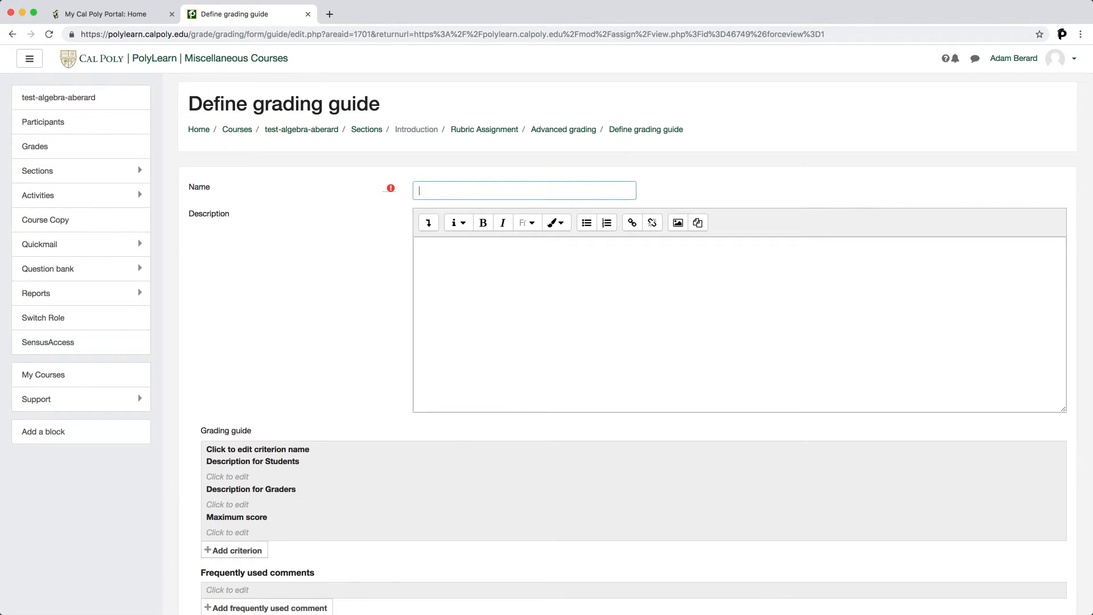
pyautogui.write('Guide')
pyautogui.press('Tab')
pyautogui.press('Tab')
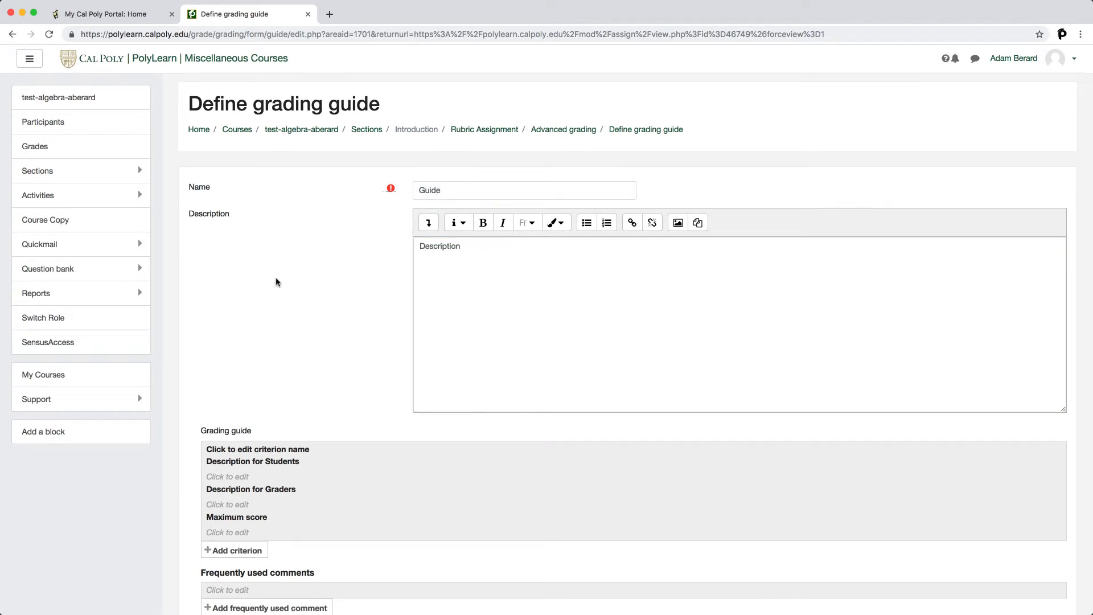
# - Define a "Formatting" criterion with the student description "Make it look good" and a maximum score of 5
pyautogui.scroll(-5, 278, 282)
pyautogui.click(281, 294)
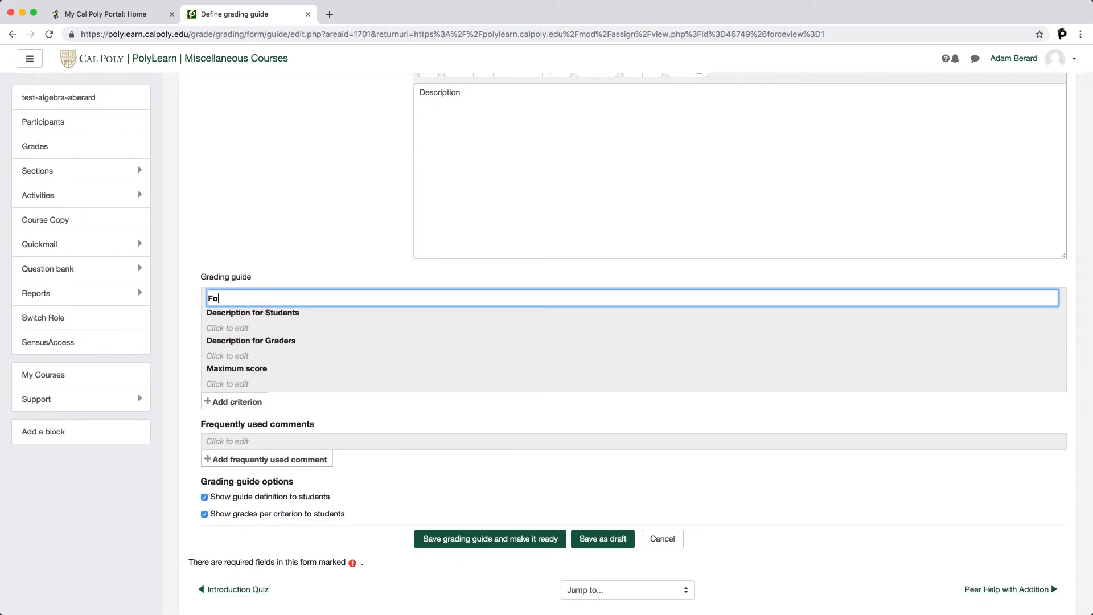
pyautogui.write('Formatting')
pyautogui.press('Tab')
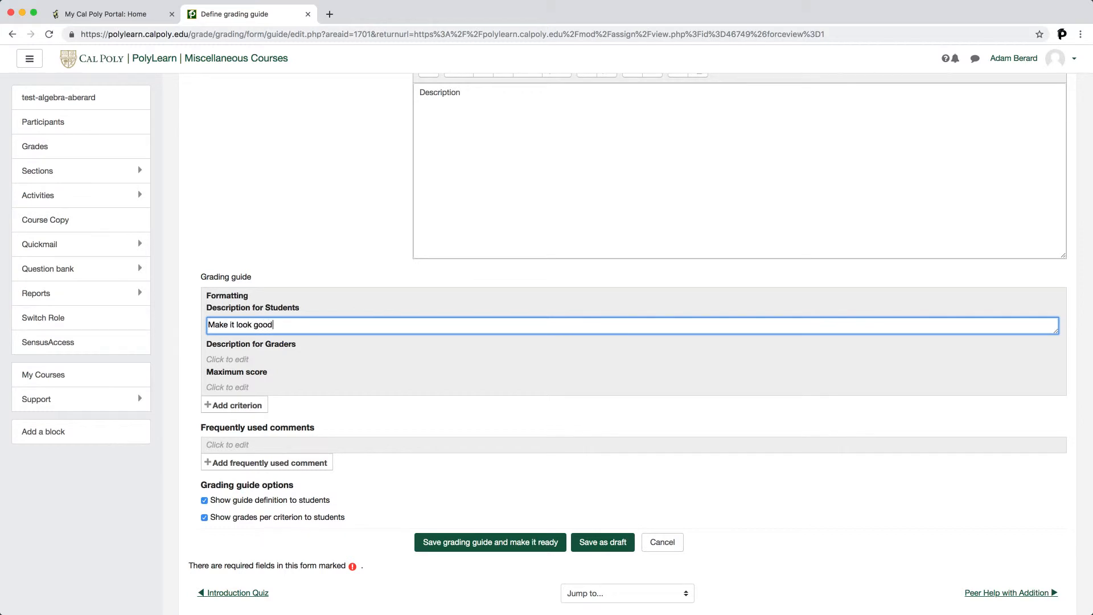
pyautogui.press('Tab')
pyautogui.press('Tab')
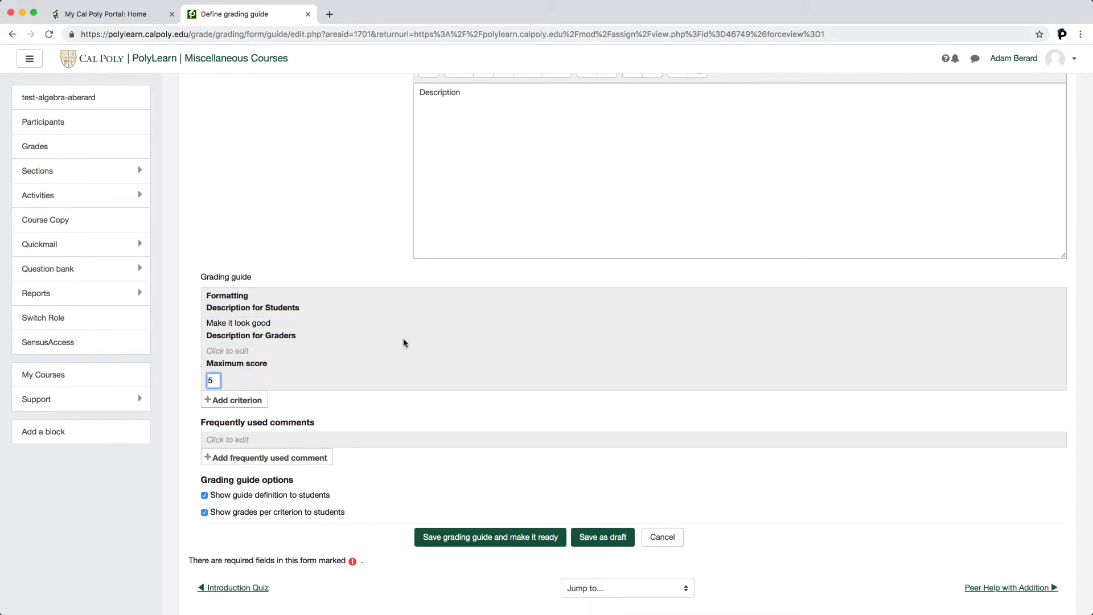
pyautogui.click(382, 396)
# - Add the frequently used comment "Great job with the plot and character development, but it seemed boring at times because of your lack of interesting language."
pyautogui.scroll(-1, 365, 400)
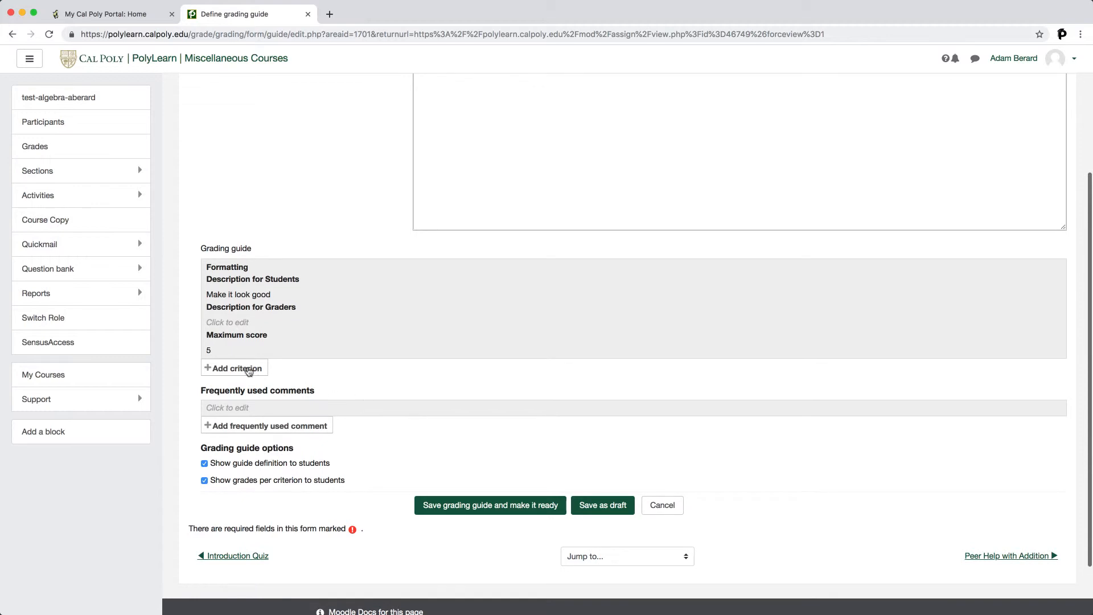
pyautogui.scroll(-1, 253, 371)
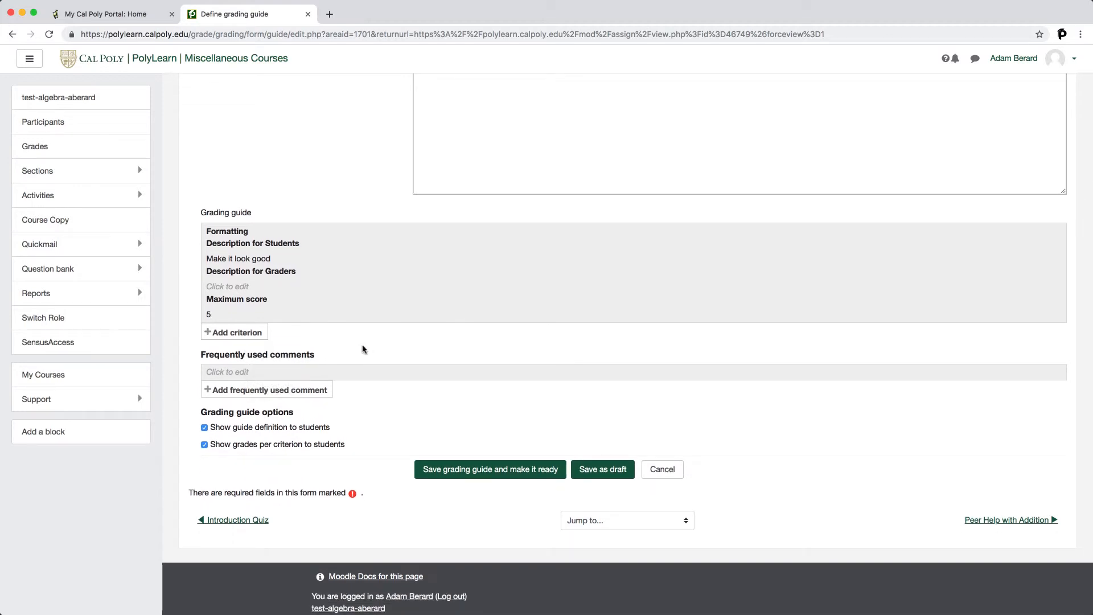
pyautogui.click(300, 371)
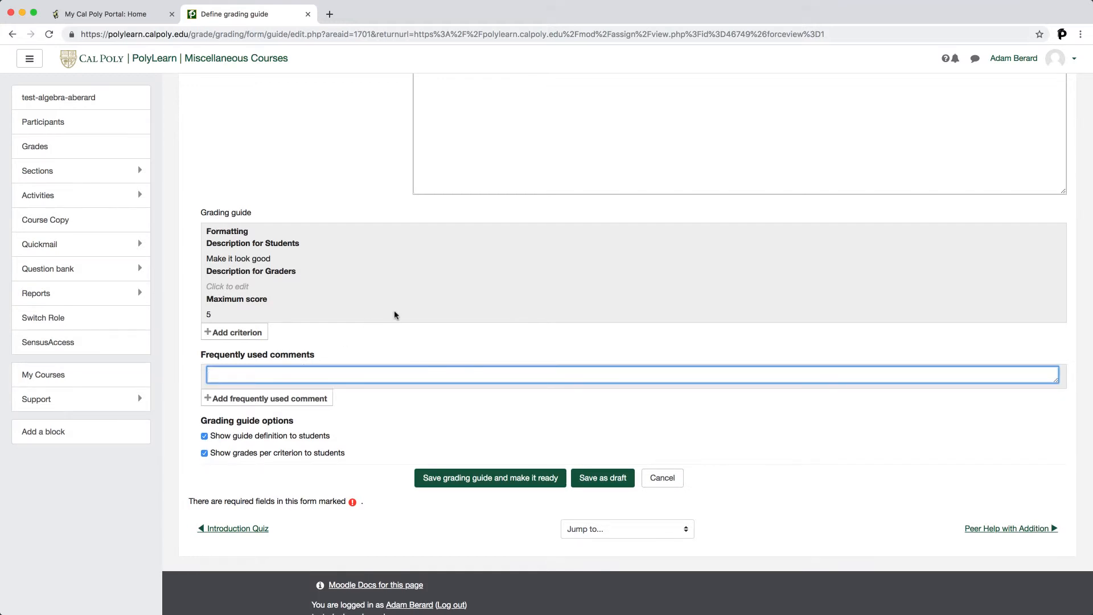
pyautogui.write('Great job with the plot and character development, but it seemed boring at times because of your lack of interesting language.')
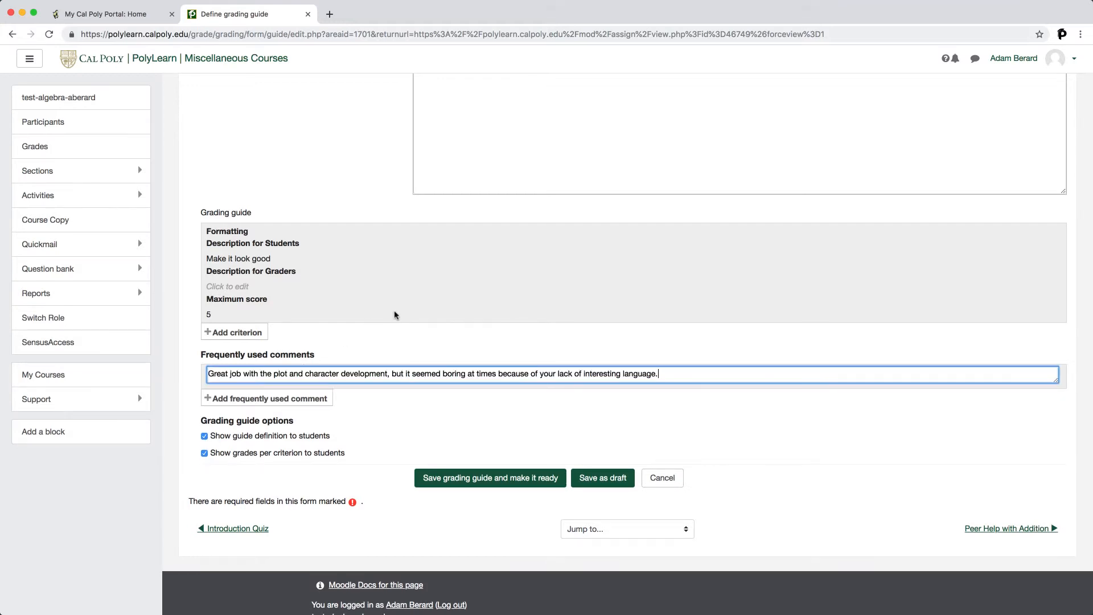
pyautogui.click(384, 408)
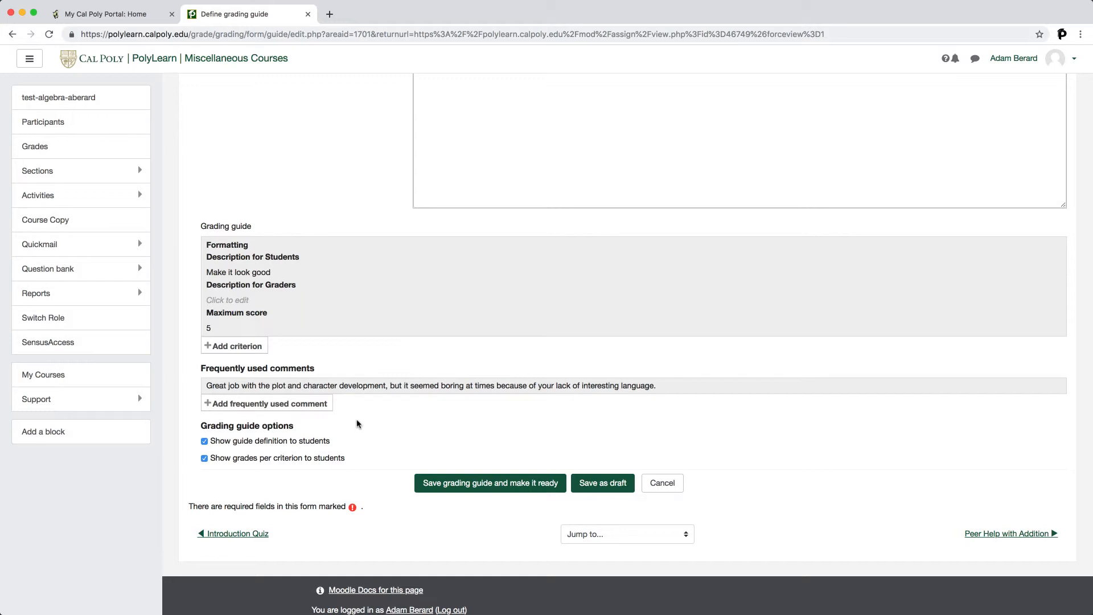
# - Save the grading guide as ready for use and open the assignment's grading page
pyautogui.scroll(-1, 359, 422)
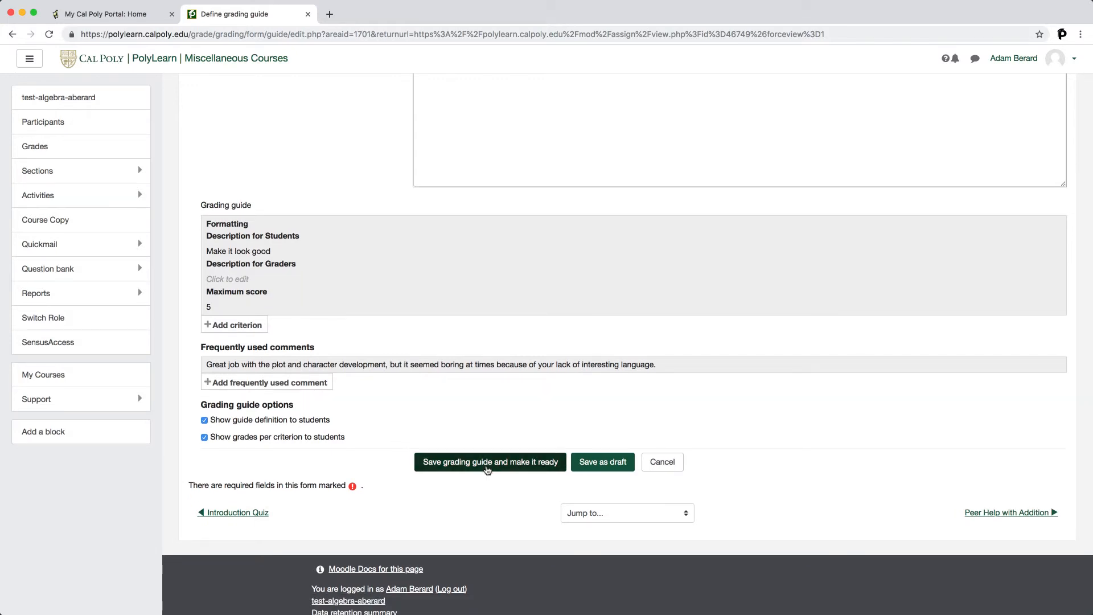
pyautogui.click(488, 468)
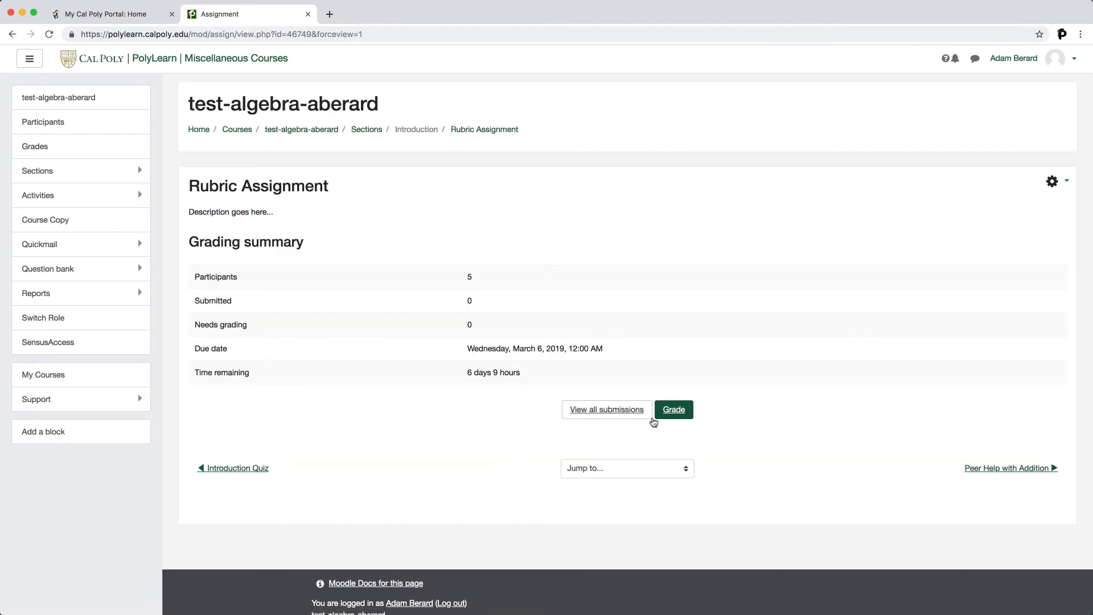
pyautogui.click(675, 412)
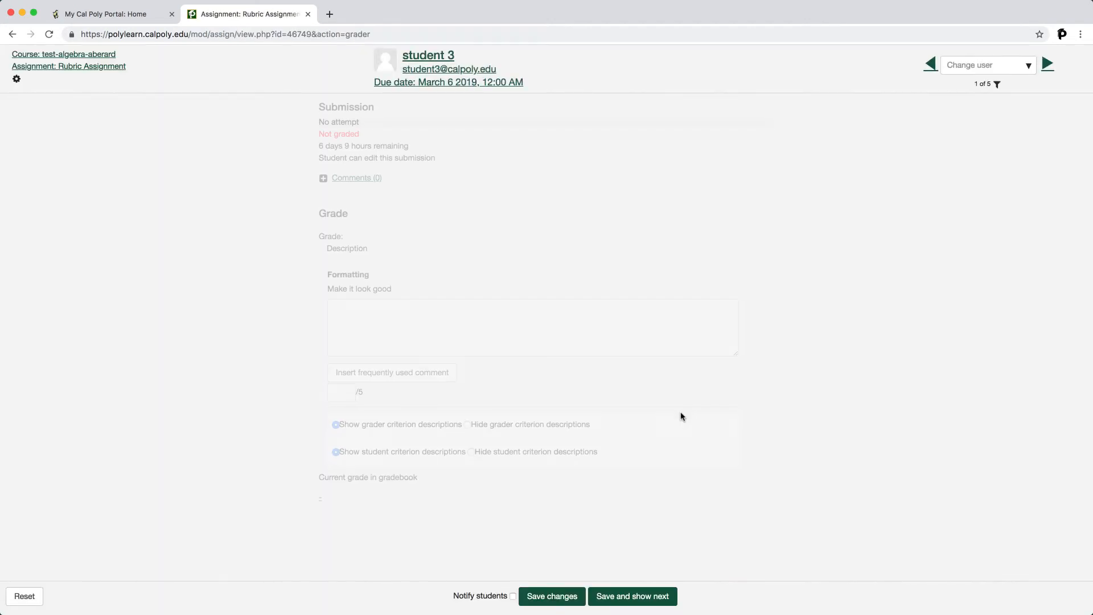
# - Grade the Formatting criterion 4 out of 5 with the comment "It looks good" followed by the saved frequently used comment
pyautogui.click(373, 329)
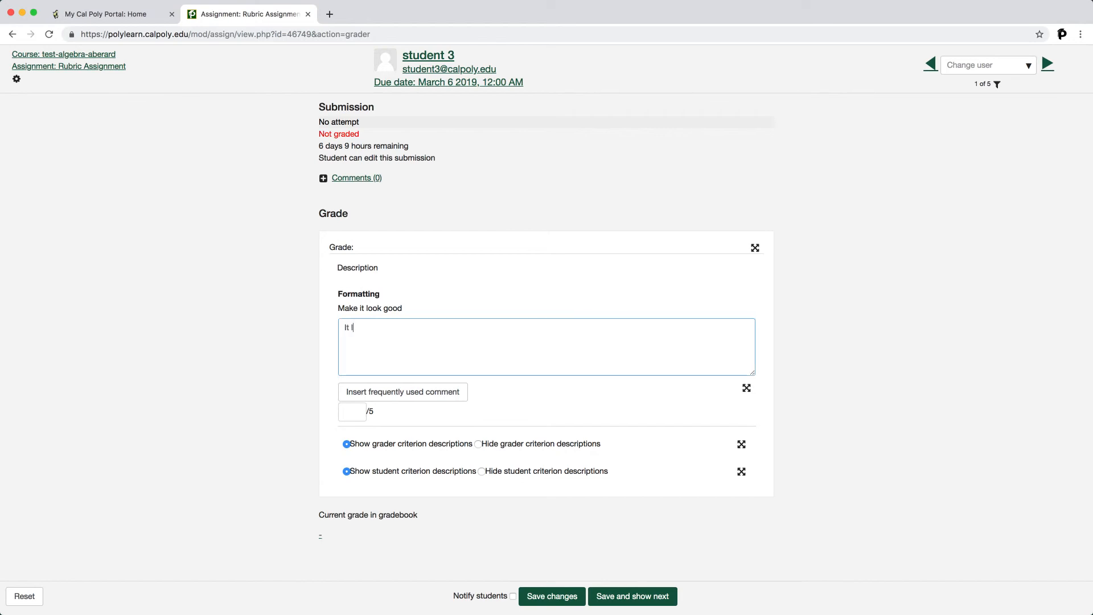
pyautogui.click(352, 411)
pyautogui.write('4')
pyautogui.click(428, 395)
pyautogui.click(535, 353)
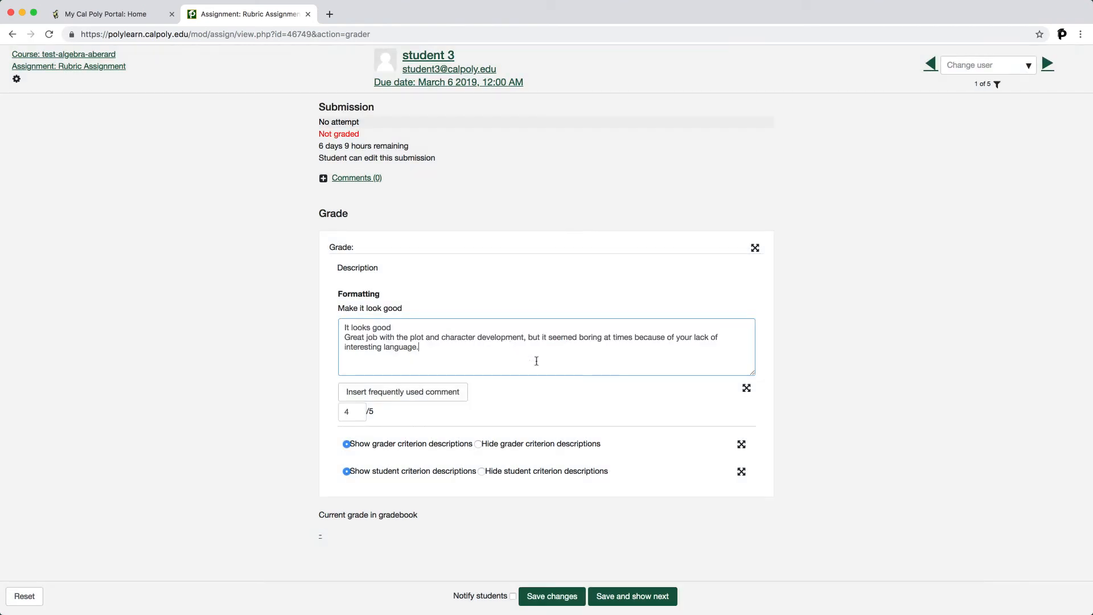